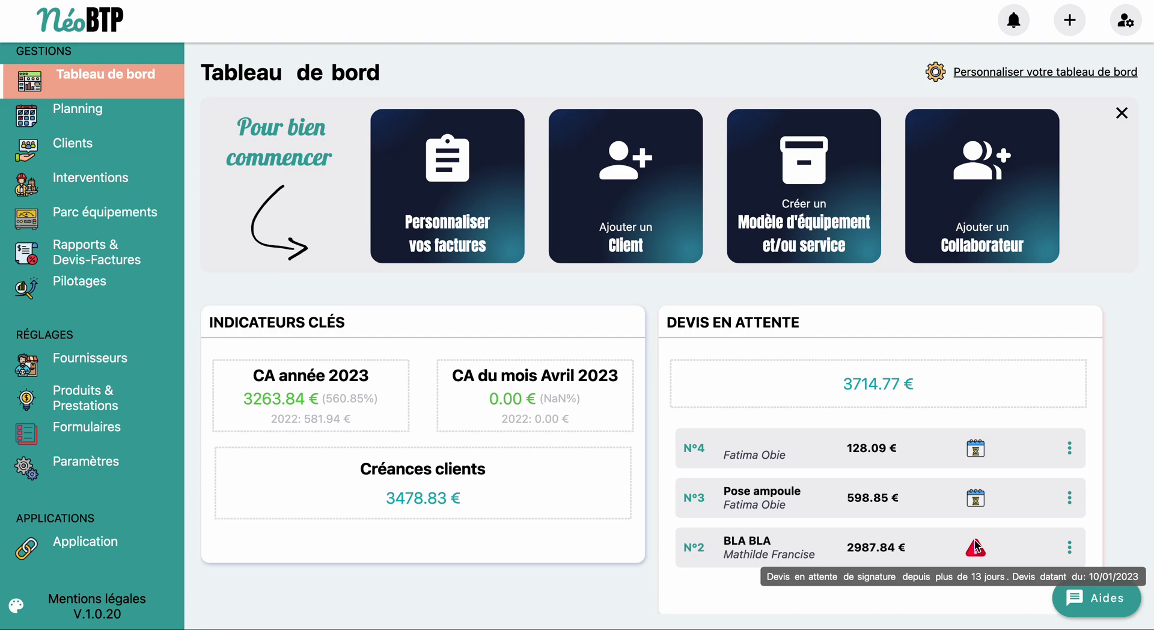
# - Open the Rapports & Devis-Factures section from the dashboard
pyautogui.scroll(4, 90, 408)
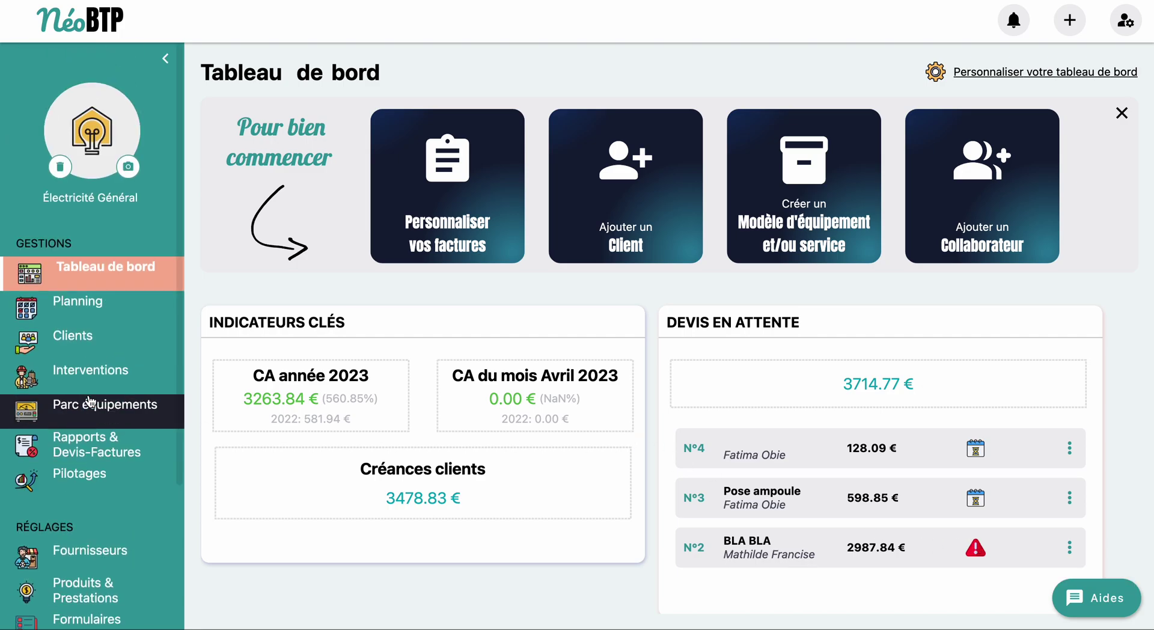
pyautogui.scroll(-4, 89, 401)
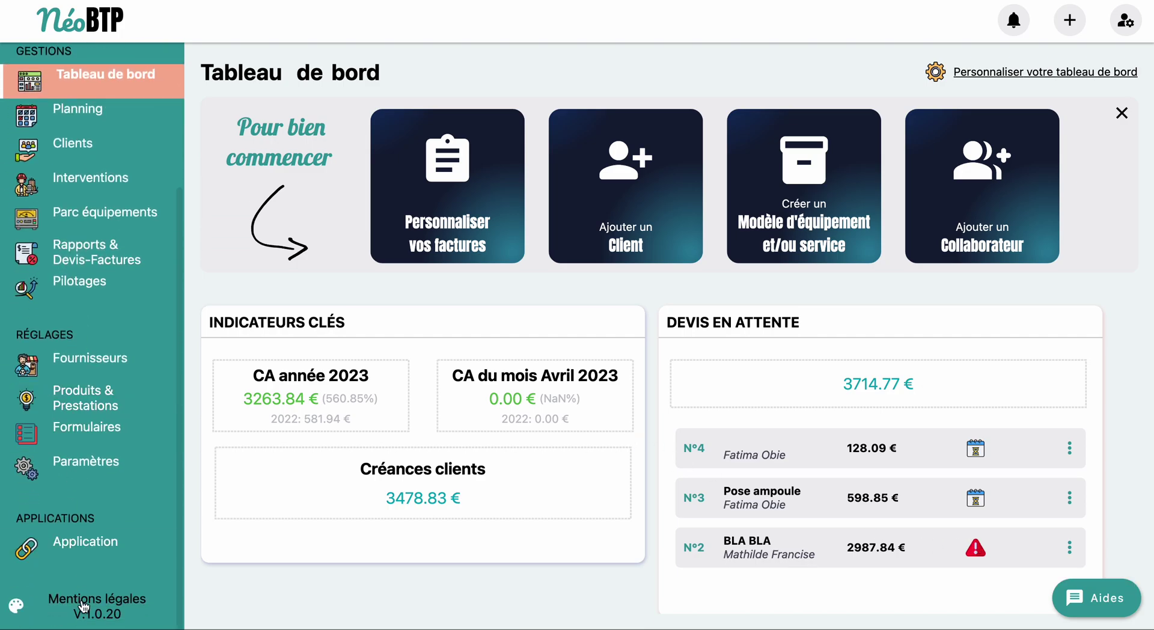
pyautogui.scroll(2, 139, 330)
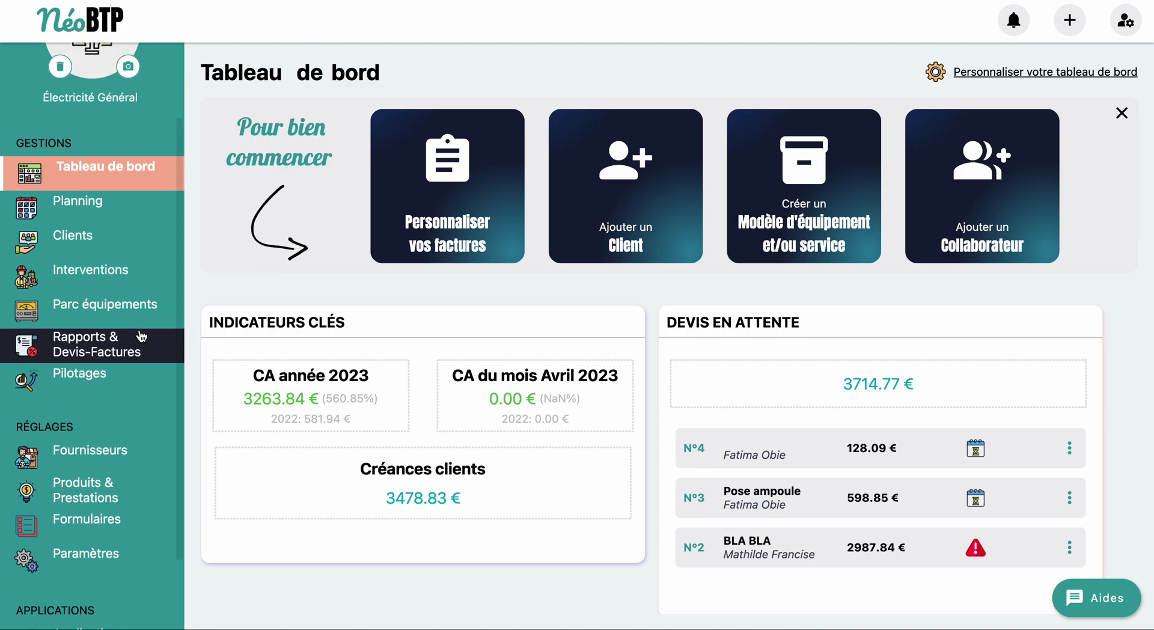
pyautogui.click(119, 359)
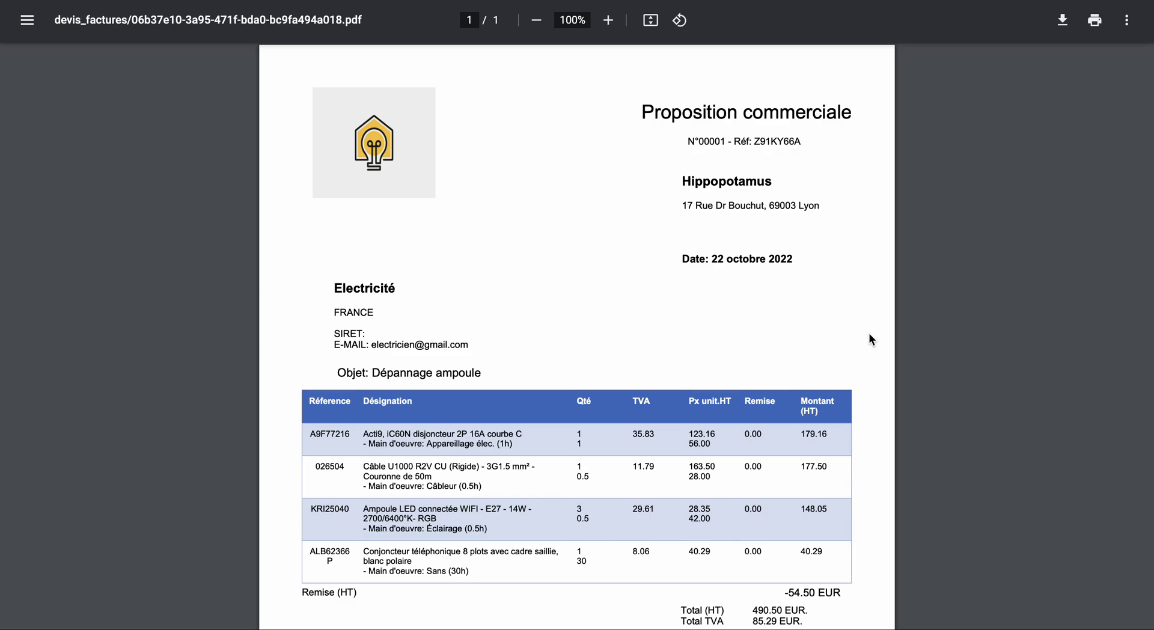
# - Read through the PDF of the Dépannage ampoule quote from its header to the payment conditions, and close it
pyautogui.scroll(-5, 869, 334)
pyautogui.scroll(5, 869, 334)
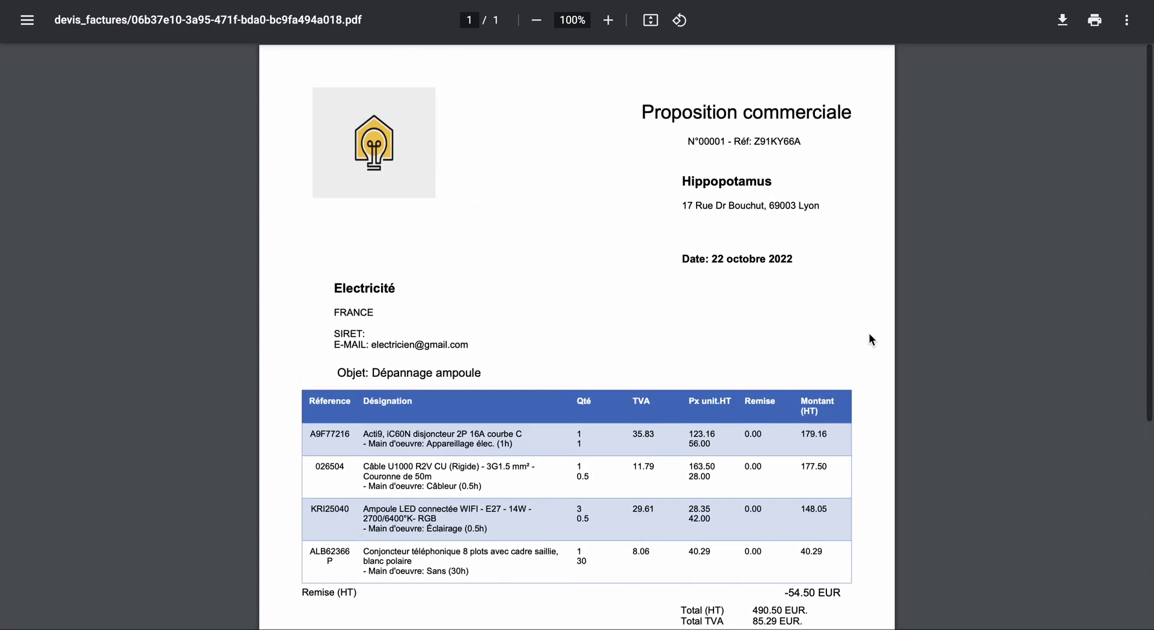
pyautogui.scroll(-2, 571, 390)
pyautogui.scroll(2, 571, 389)
pyautogui.scroll(-2, 571, 389)
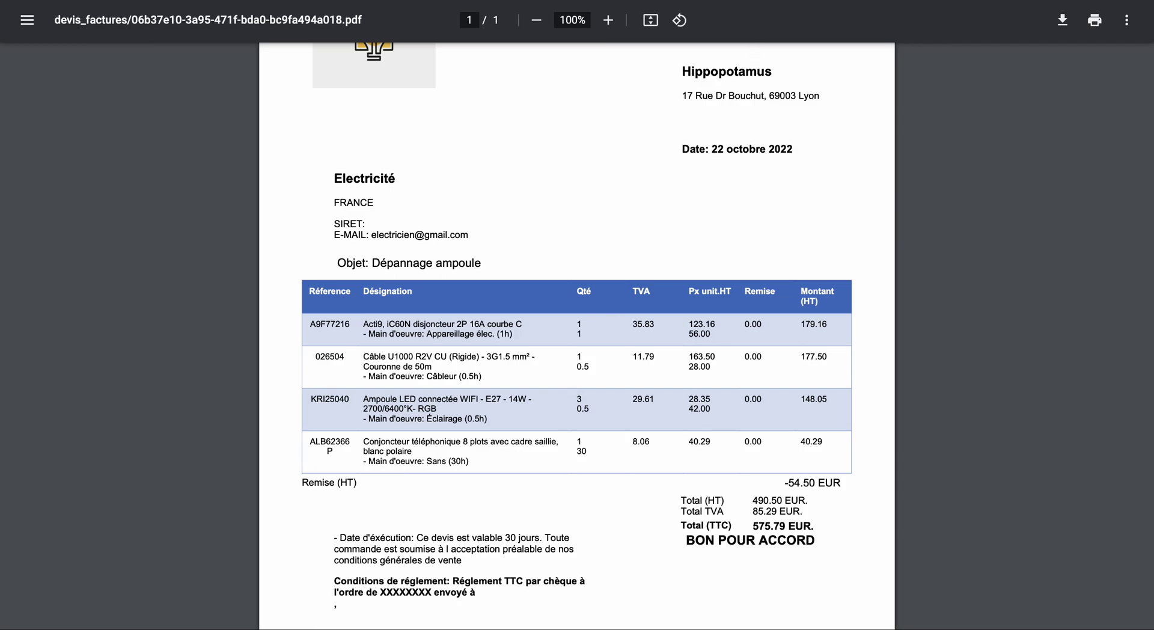
pyautogui.press('super+w')
# - Open the Dépannage ampoule quote, look over its general information and product lines, and reload the page
pyautogui.click(496, 383)
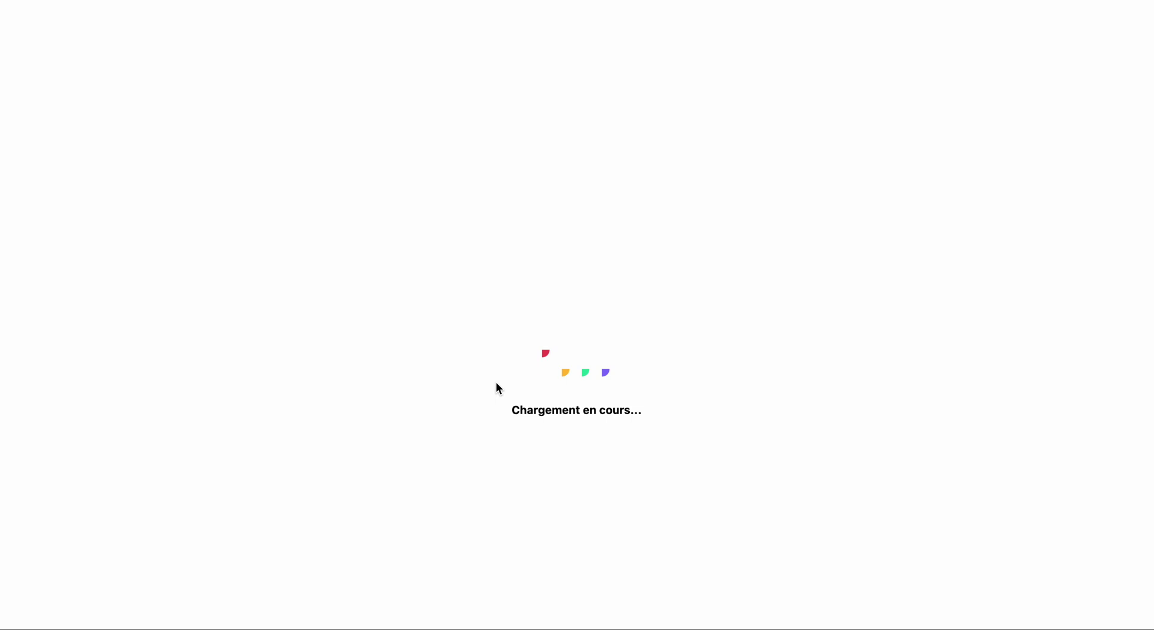
pyautogui.scroll(-4, 497, 387)
pyautogui.scroll(-5, 497, 387)
pyautogui.scroll(10, 497, 385)
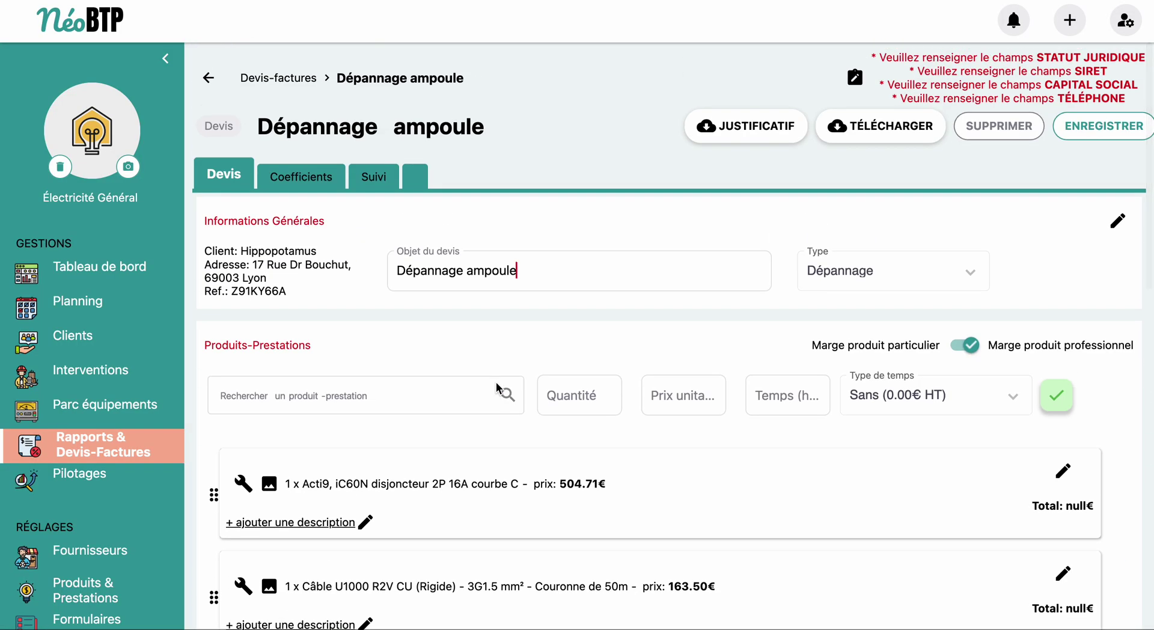
pyautogui.scroll(-1, 496, 381)
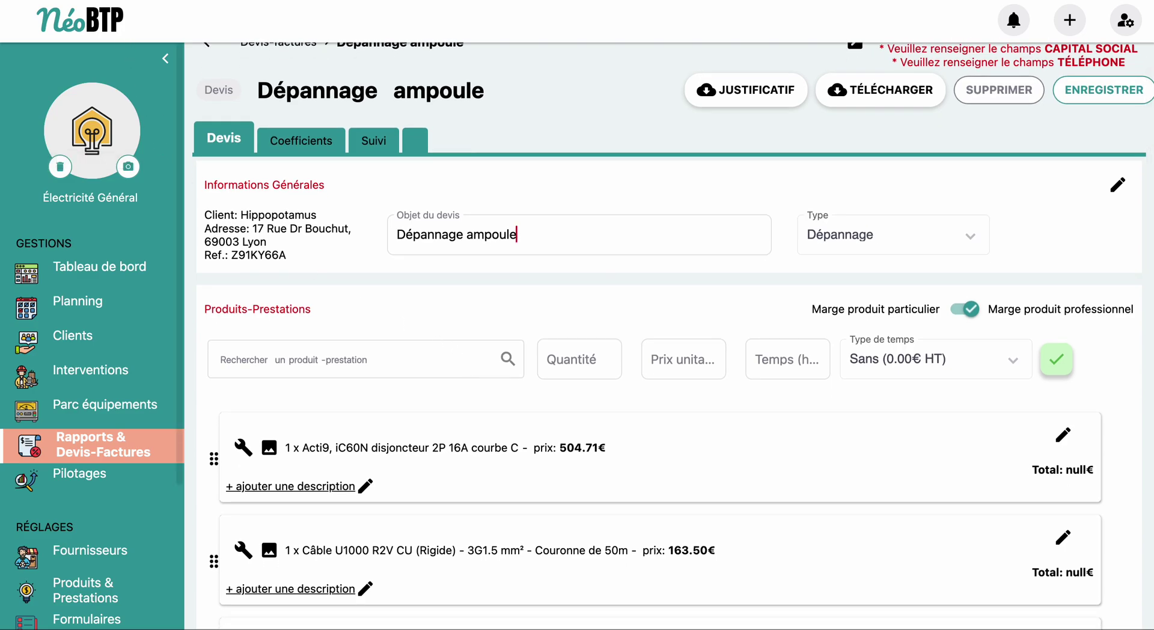
pyautogui.scroll(-3, 139, 298)
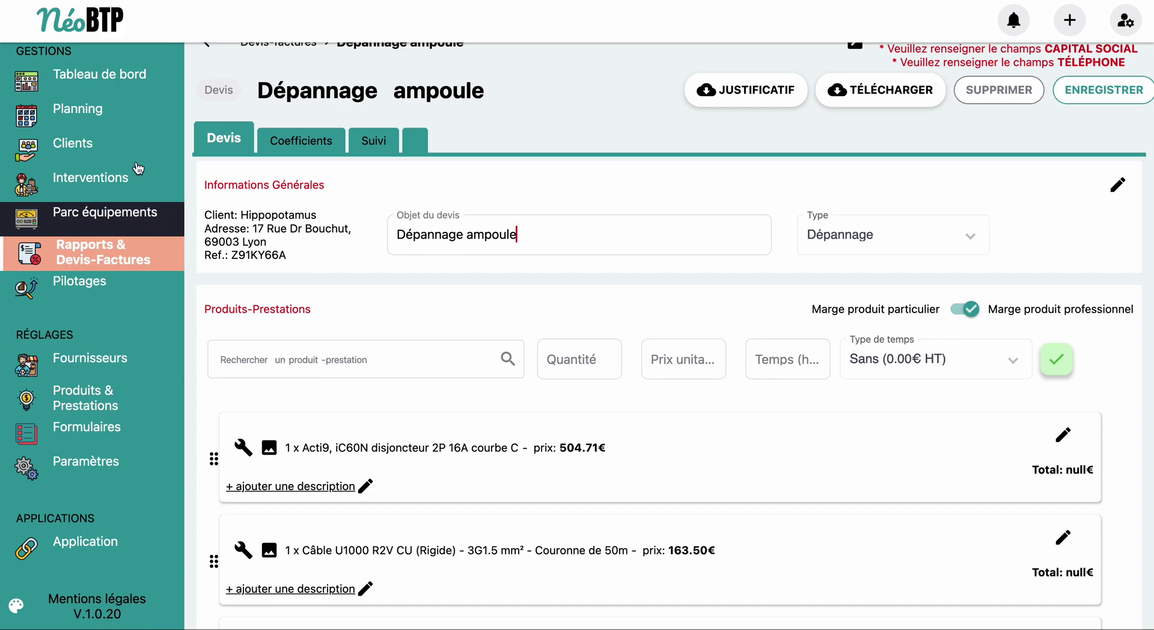
pyautogui.press('super+r')
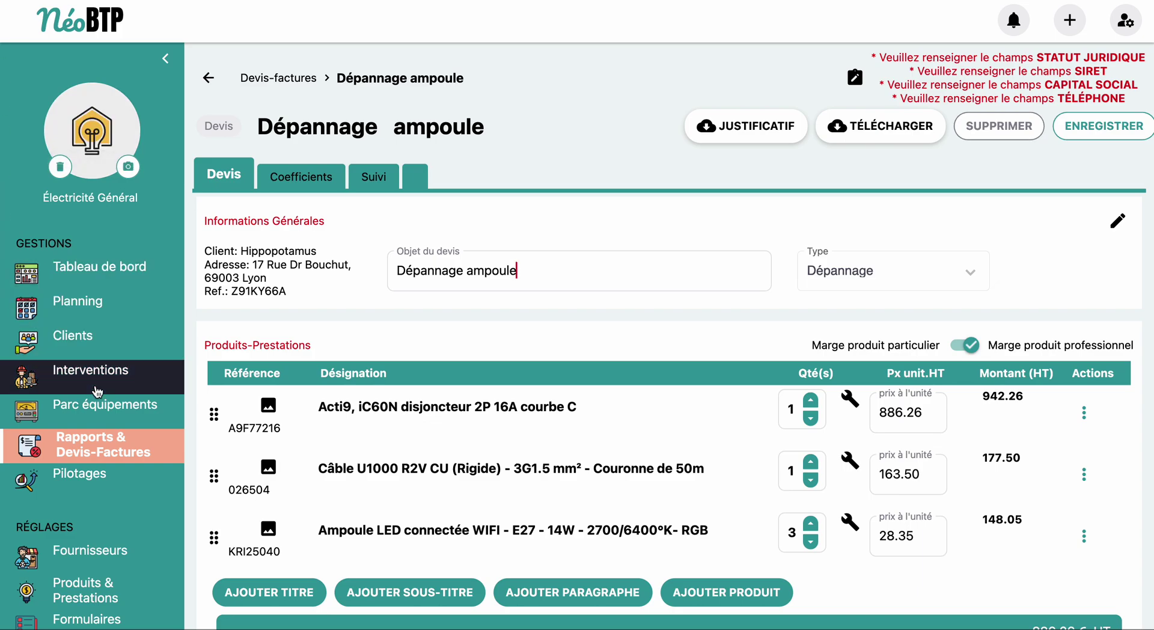
# - Start a new quote from the quotes of the first client in the client list
pyautogui.scroll(-5, 102, 571)
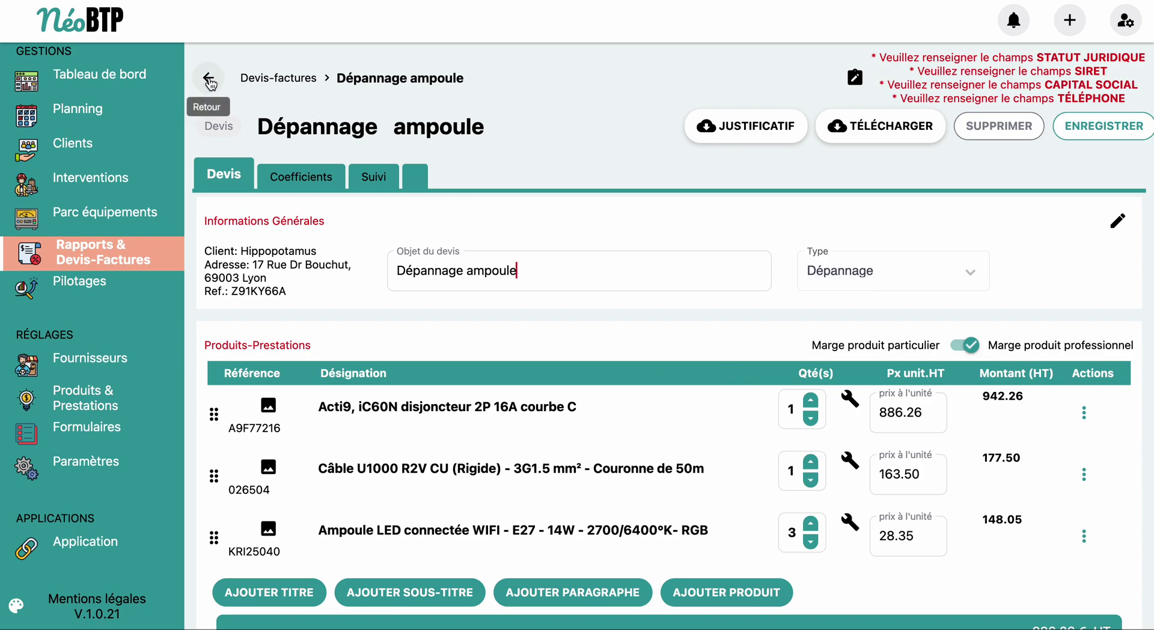
pyautogui.click(113, 142)
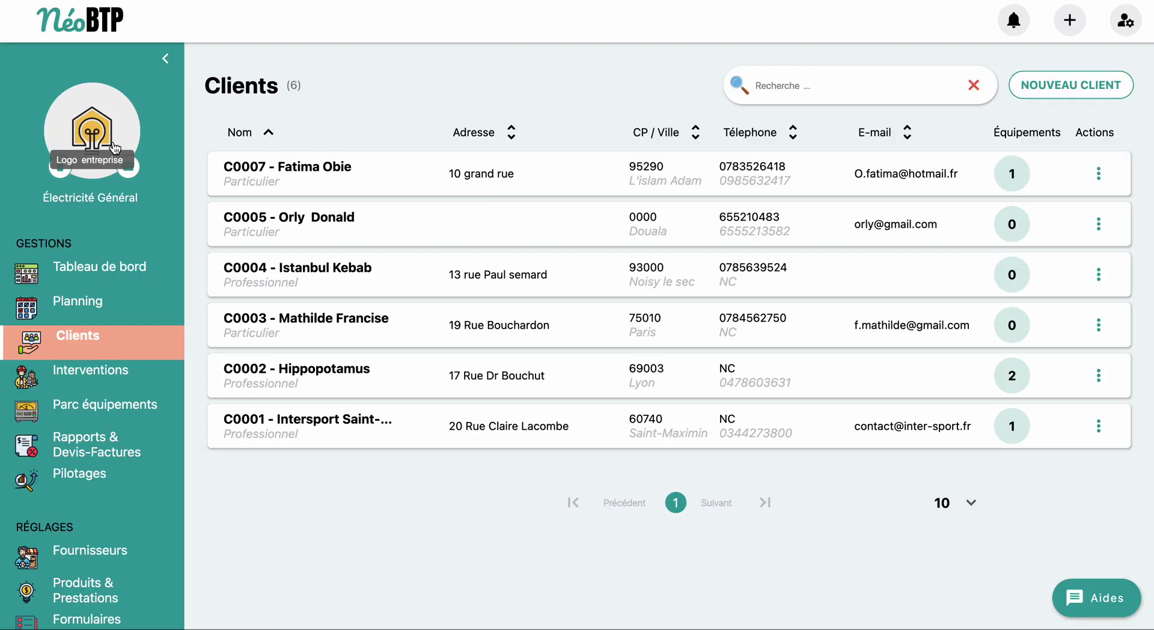
pyautogui.click(467, 173)
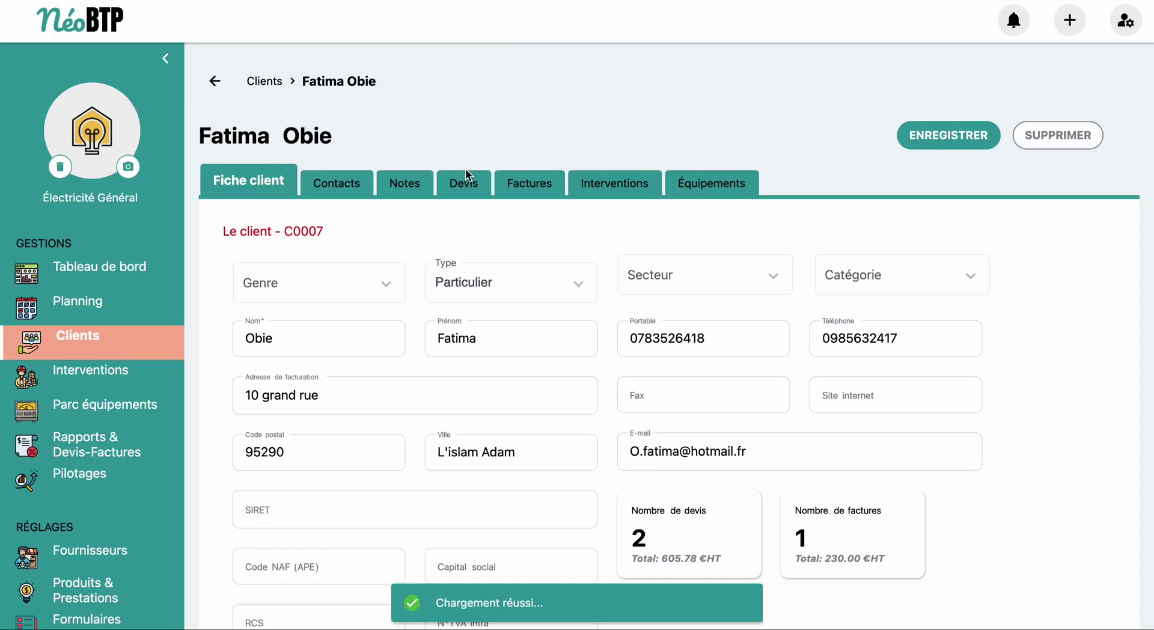
pyautogui.click(453, 190)
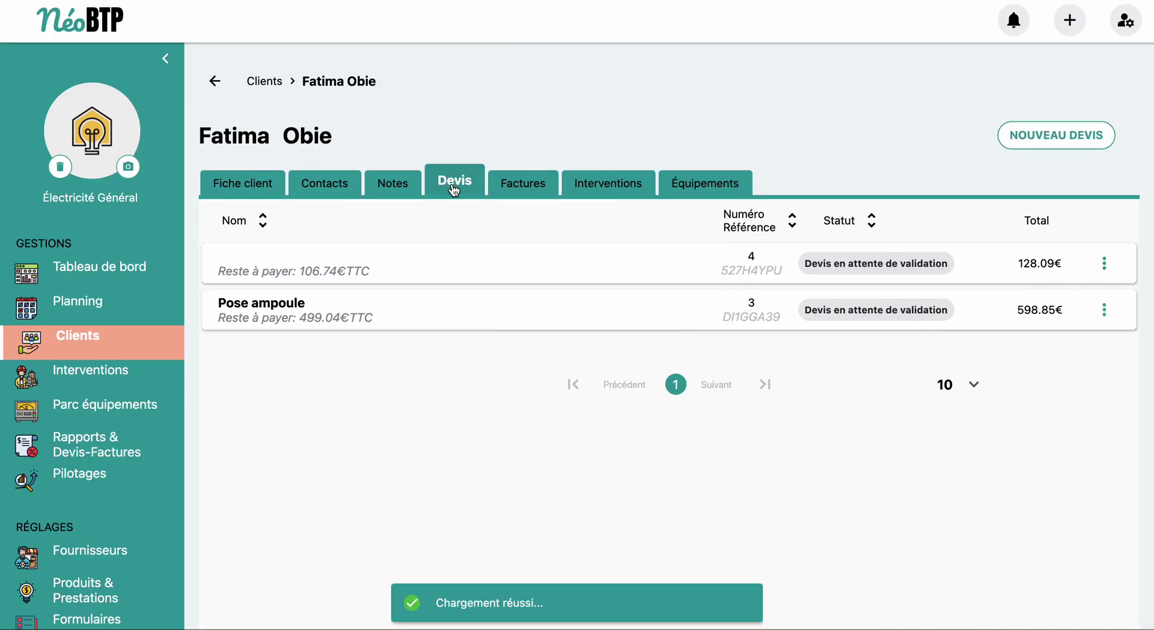
pyautogui.click(1072, 143)
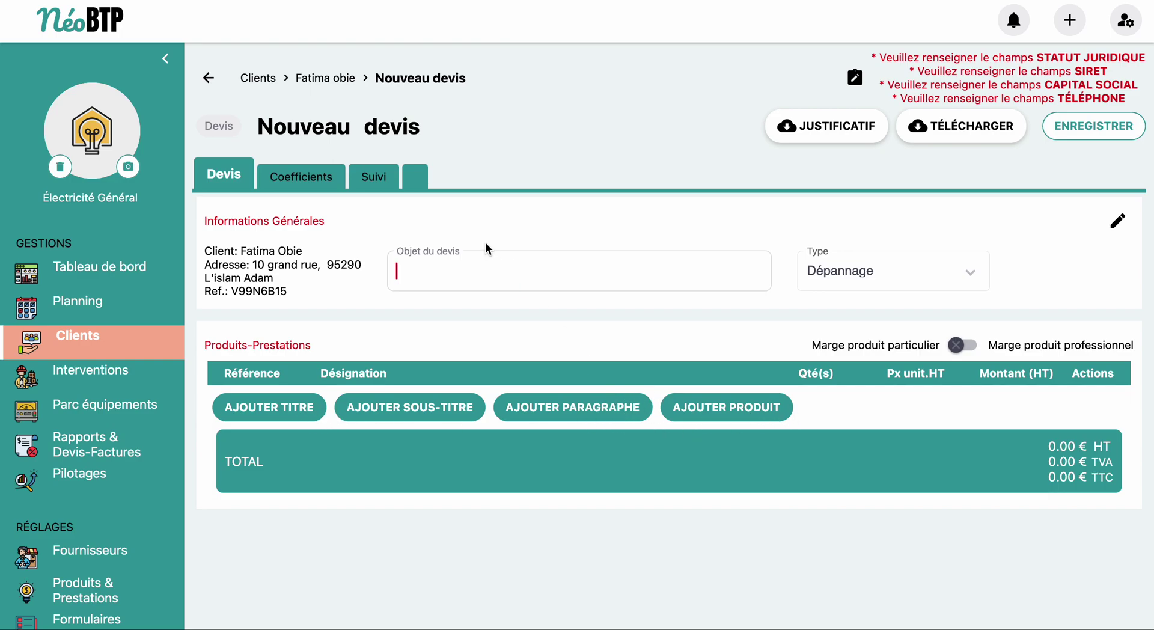
# - Set the new quote's subject to "Rénovation piece" and its type to Rénovation
pyautogui.write('Rénovation piece')
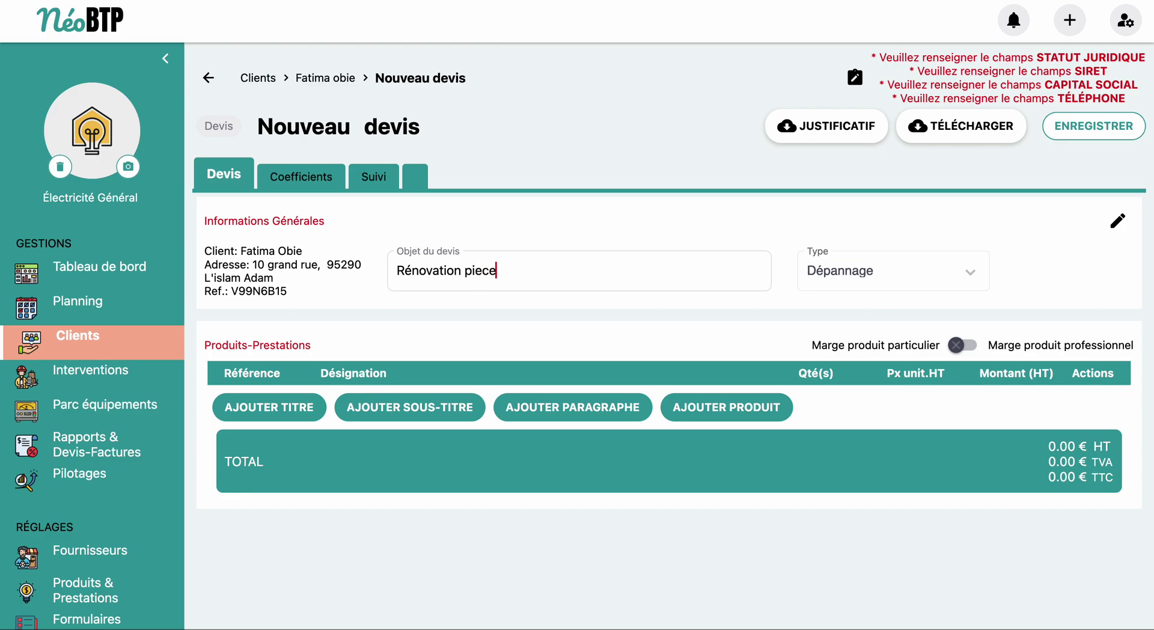
pyautogui.click(861, 286)
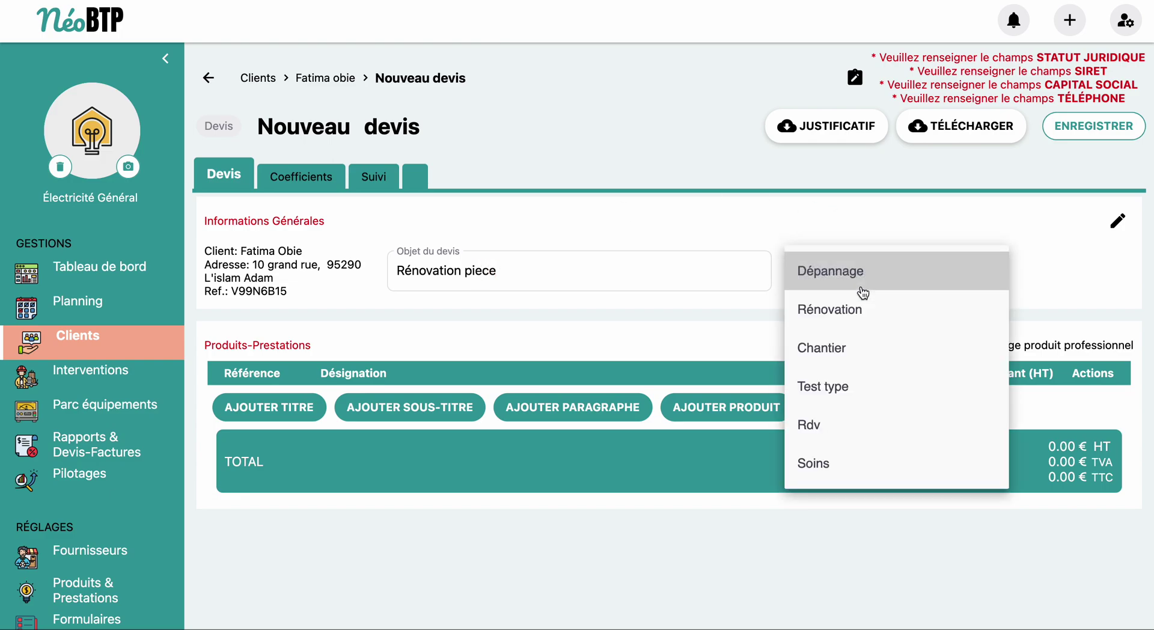
pyautogui.click(861, 310)
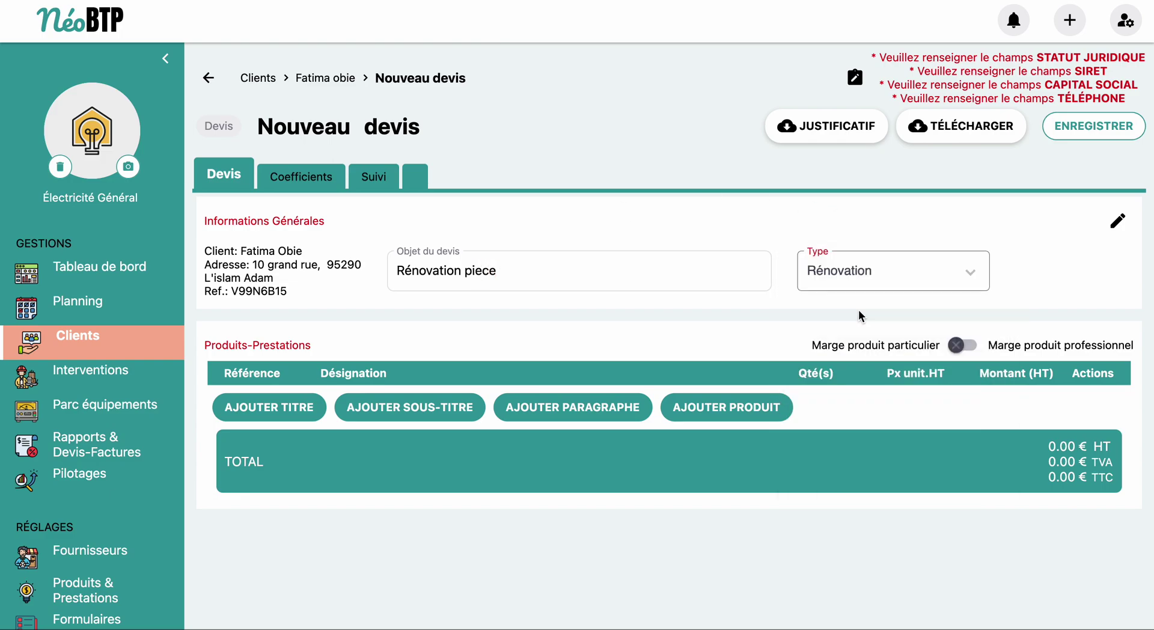
# - Add a title line named "Peinture" to the quote's products and services
pyautogui.click(299, 407)
pyautogui.click(370, 402)
pyautogui.press('BackSpace')
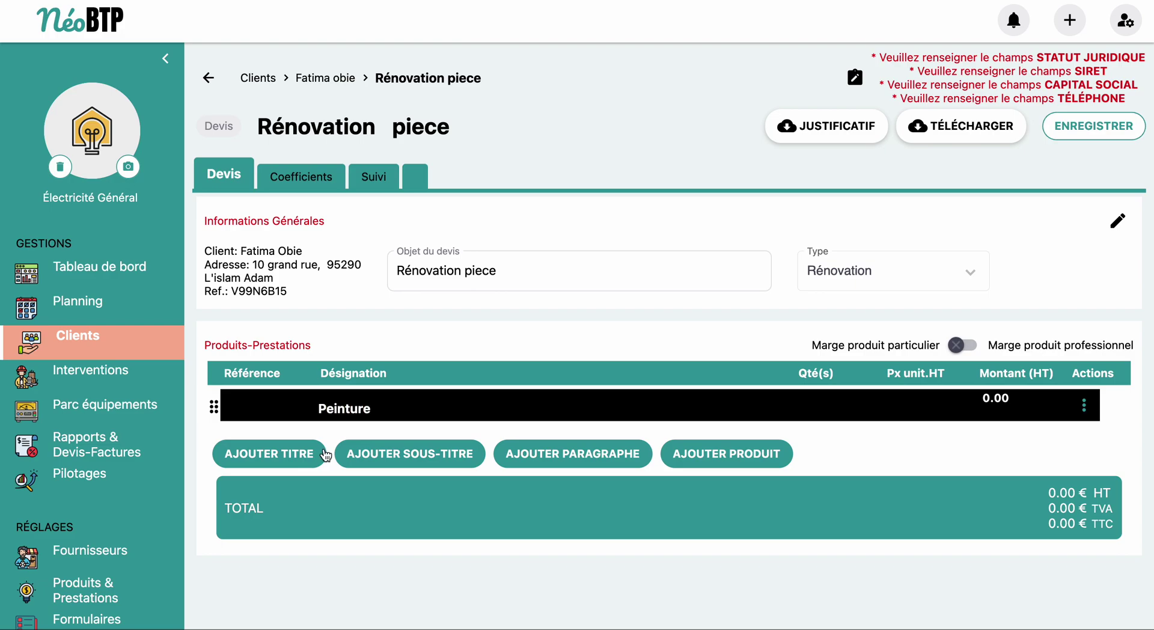
# - Add a subtitle line under the Peinture title and name it "Peinture blanc"
pyautogui.click(393, 458)
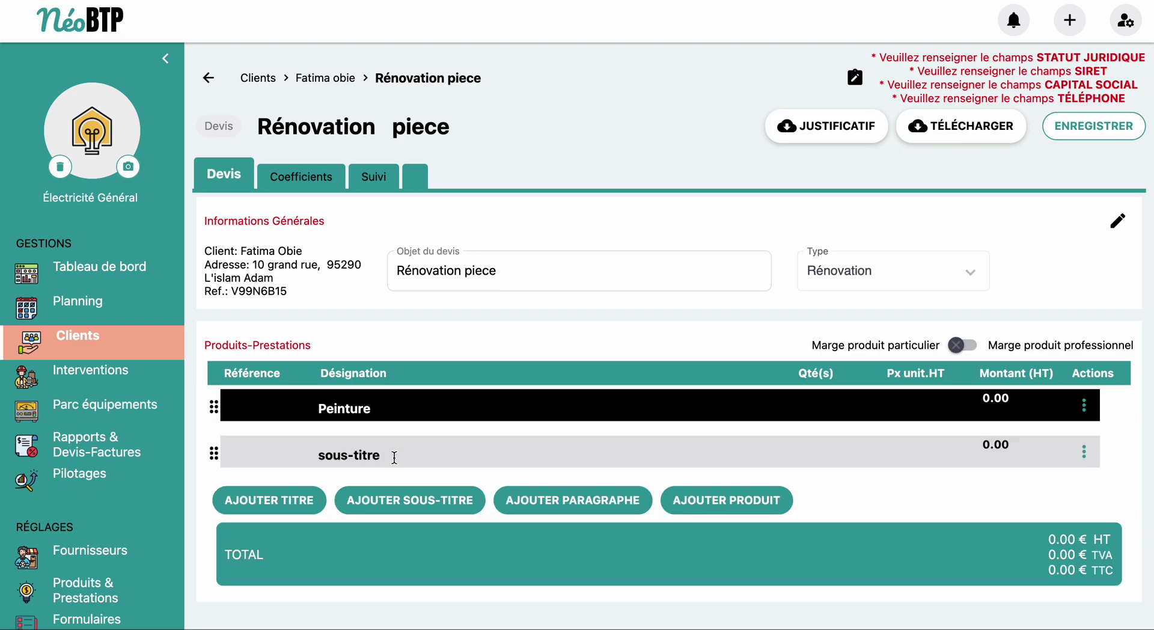
pyautogui.press('BackSpace')
pyautogui.press('BackSpace')
pyautogui.press('BackSpace')
pyautogui.press('BackSpace')
pyautogui.press('BackSpace')
pyautogui.press('BackSpace')
pyautogui.press('BackSpace')
pyautogui.press('BackSpace')
pyautogui.write('ture blanc')
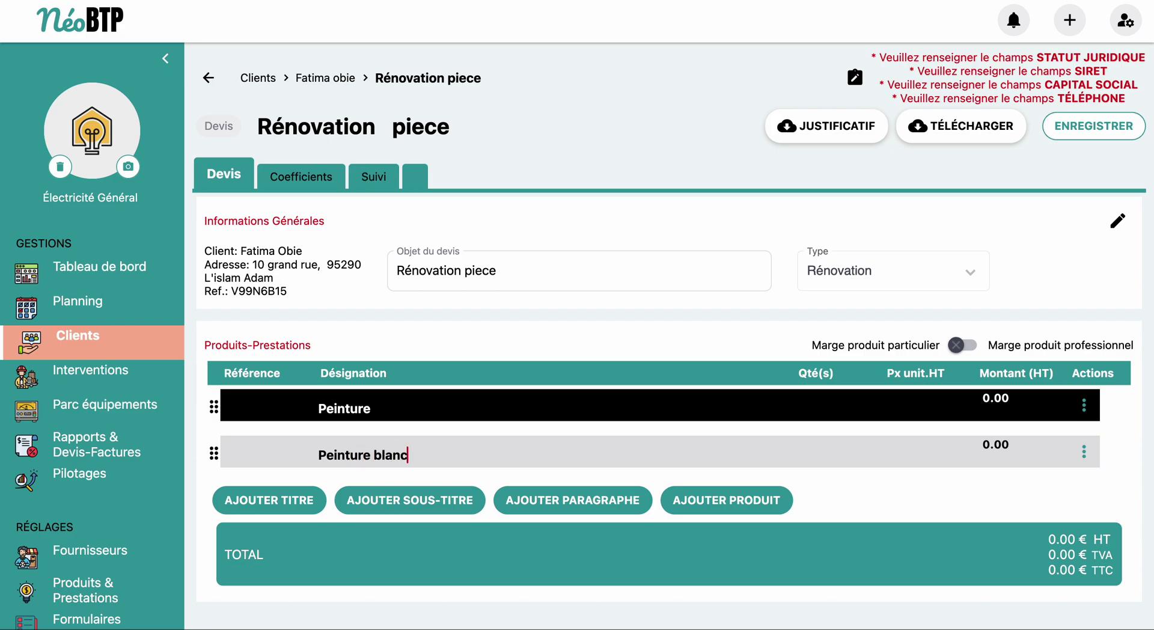
# - Add a product line "peiture mat blanc" under the subtitle with quantity 3, unit price 78.9 and no labour time
pyautogui.click(730, 508)
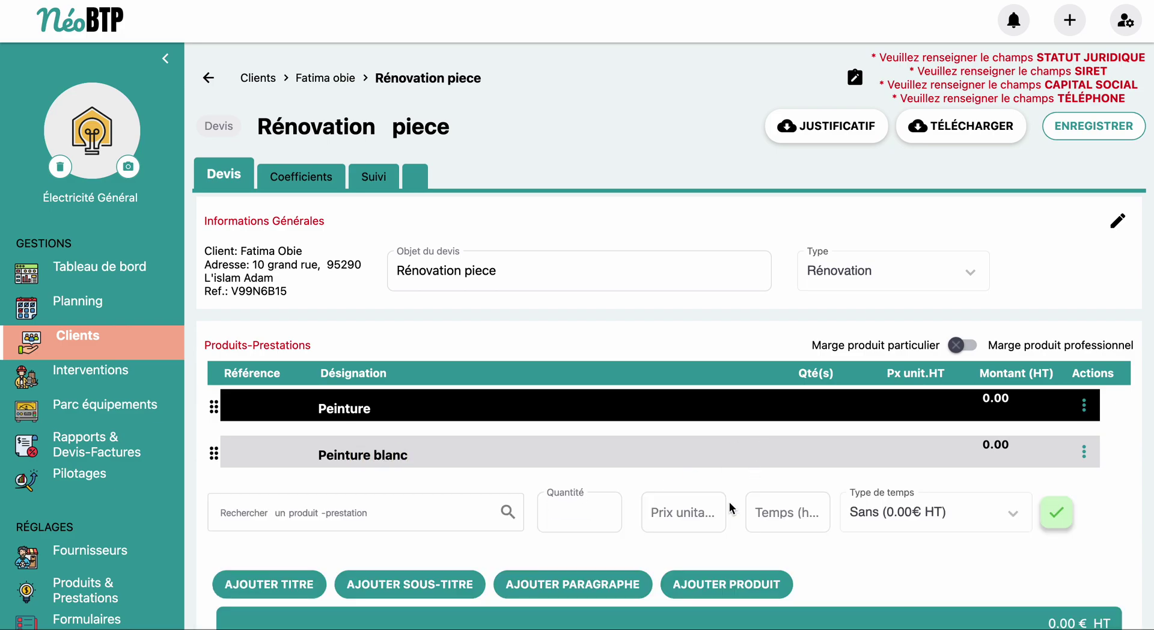
pyautogui.click(438, 496)
pyautogui.scroll(-5, 441, 498)
pyautogui.scroll(-5, 440, 502)
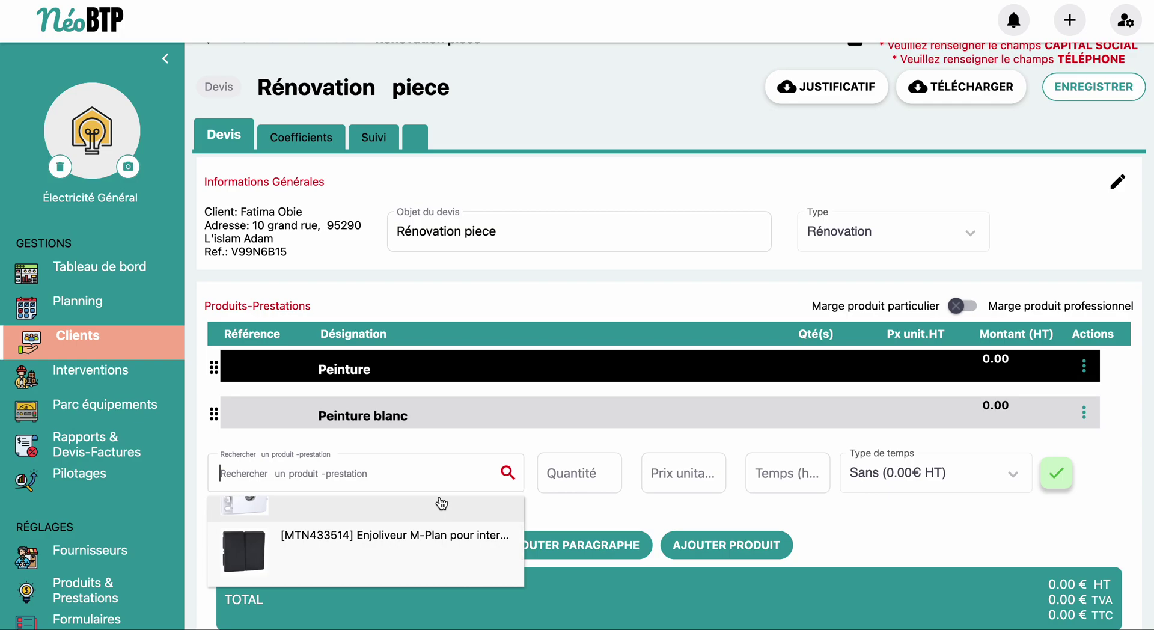
pyautogui.write('pe')
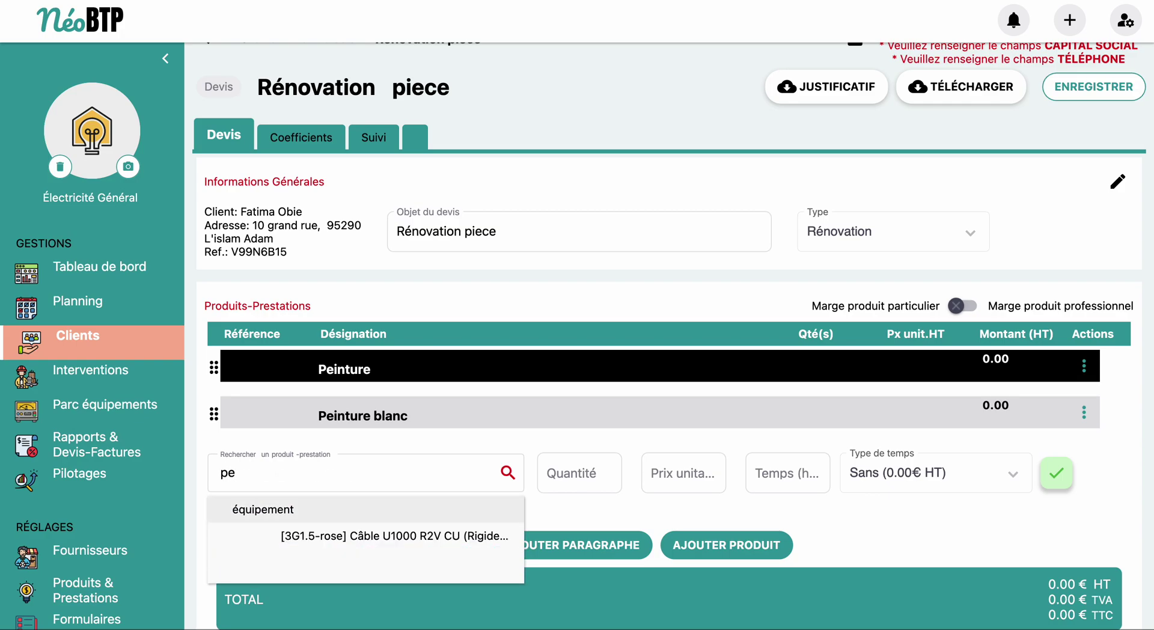
pyautogui.write('iture m')
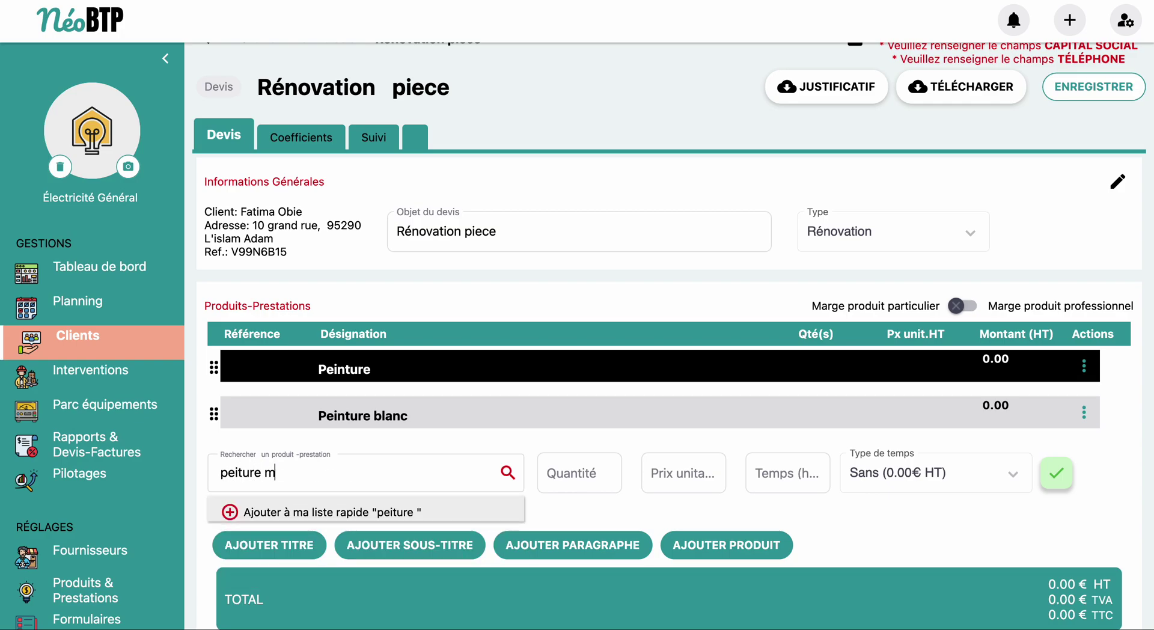
pyautogui.write('at blanc')
pyautogui.click(612, 477)
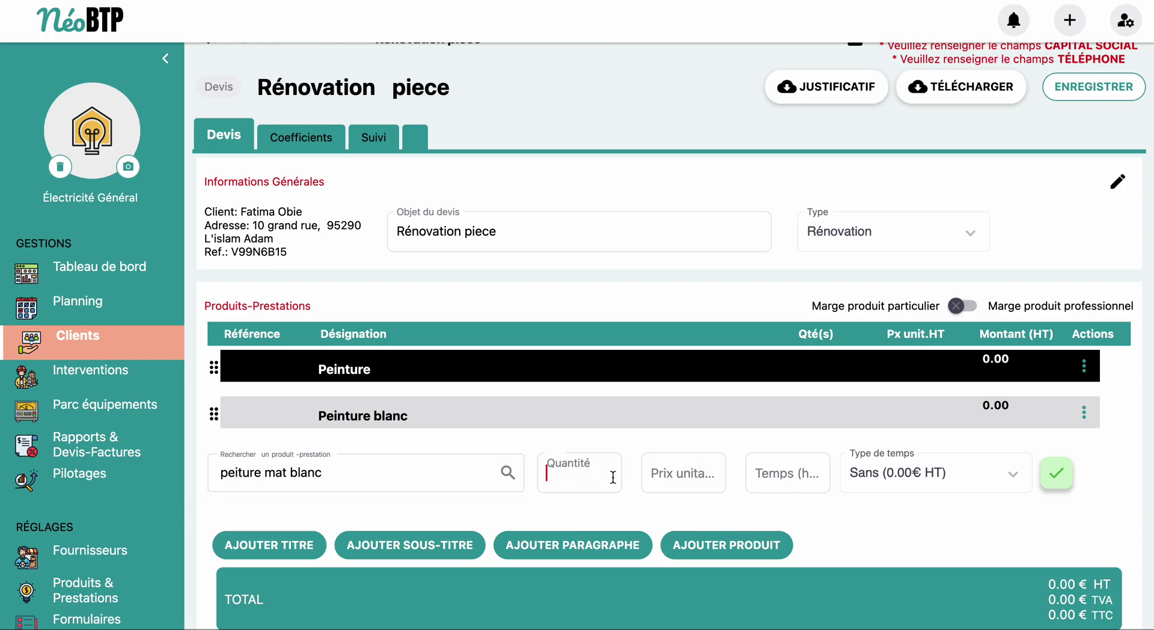
pyautogui.write('3')
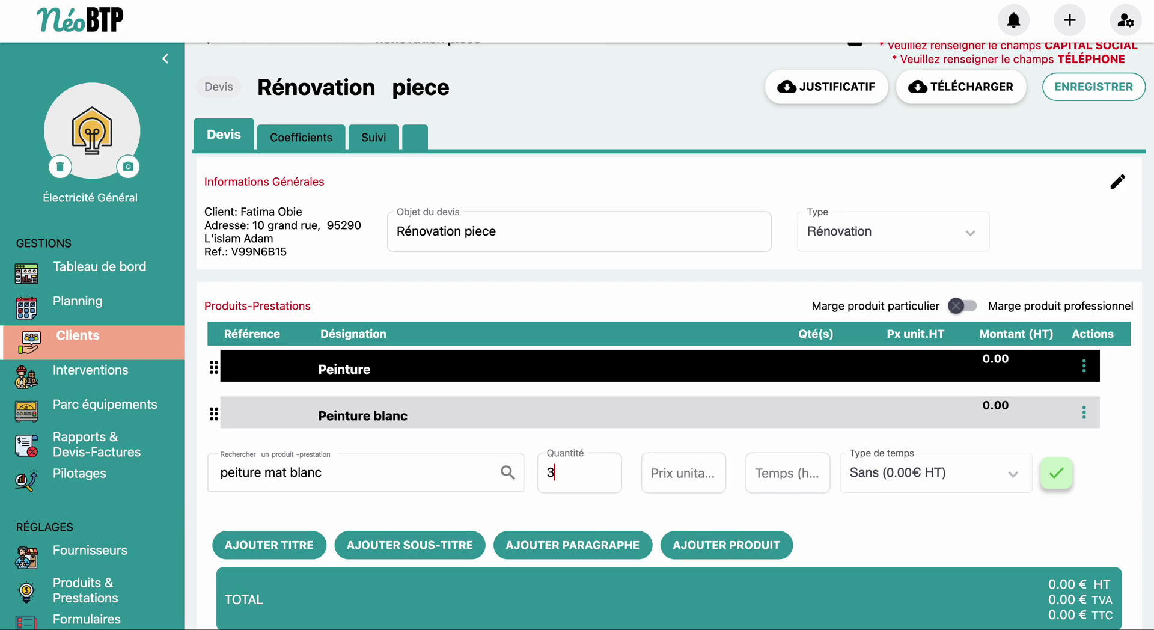
pyautogui.click(701, 475)
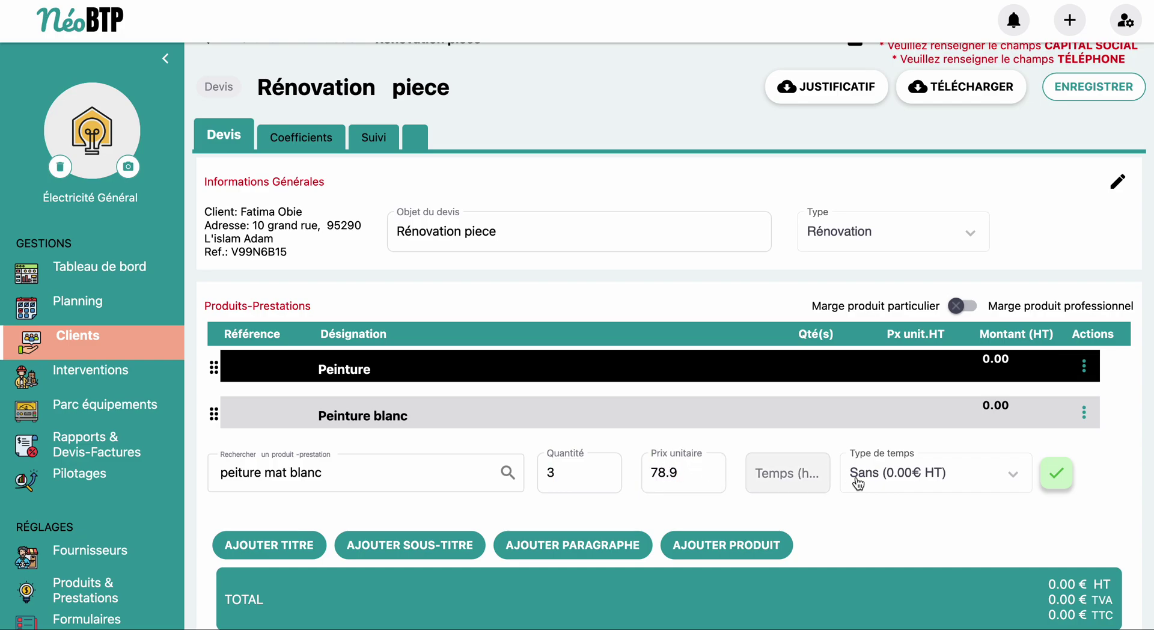
pyautogui.click(1055, 474)
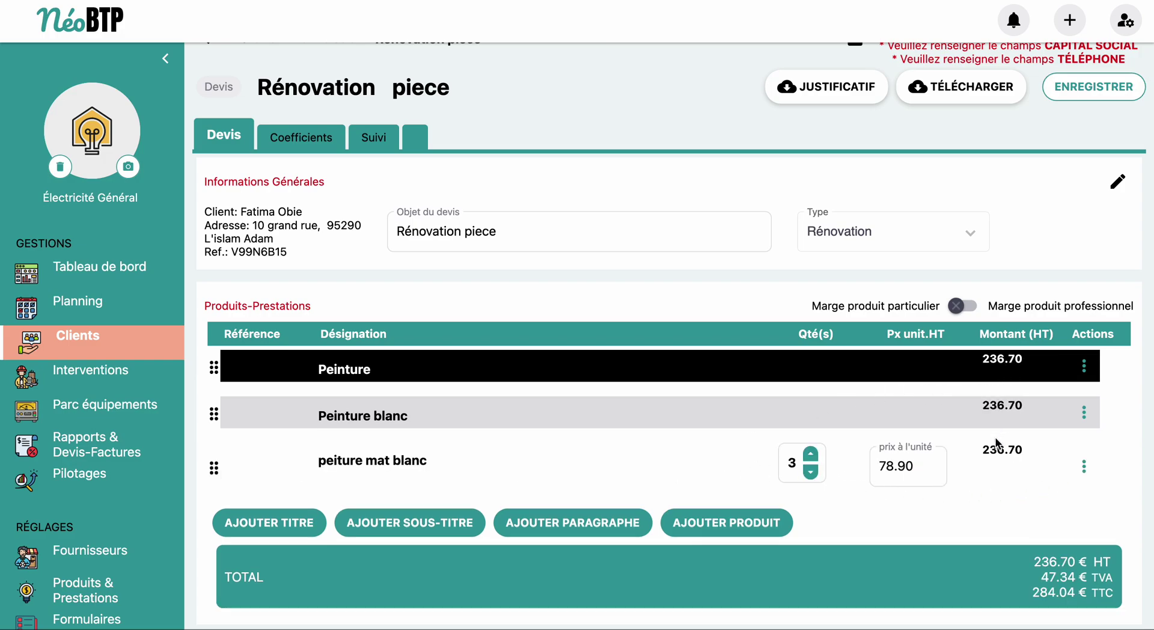
# - Add a product line "papier 80" under the Peinture blanc subtitle with quantity 10 and unit price 5.50
pyautogui.scroll(-2, 675, 424)
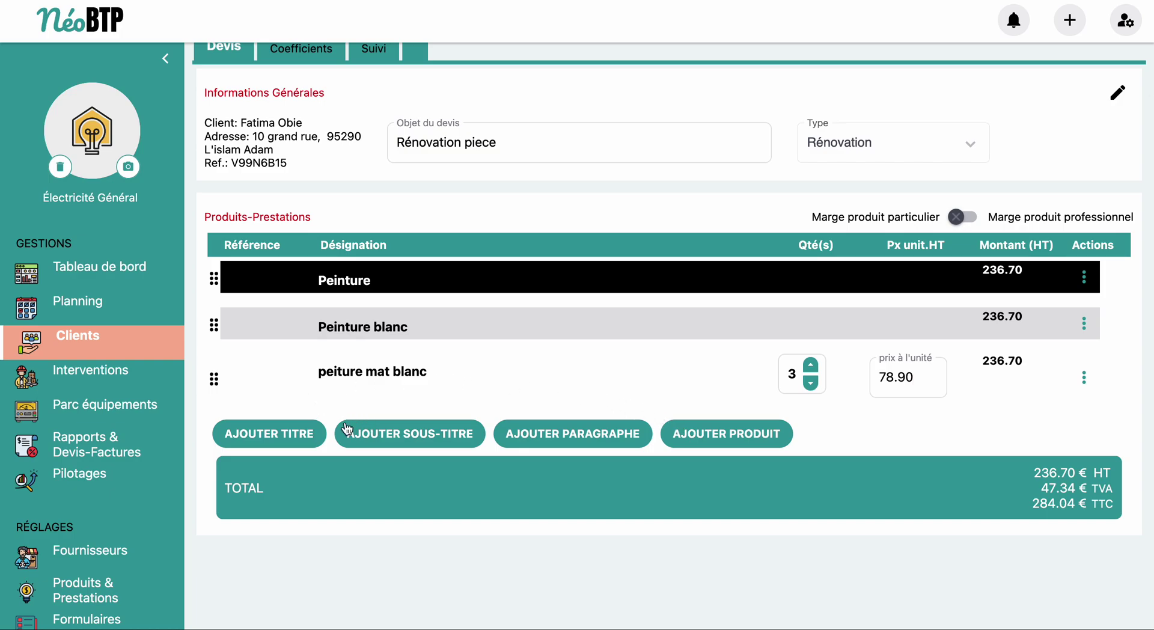
pyautogui.click(721, 434)
pyautogui.click(460, 446)
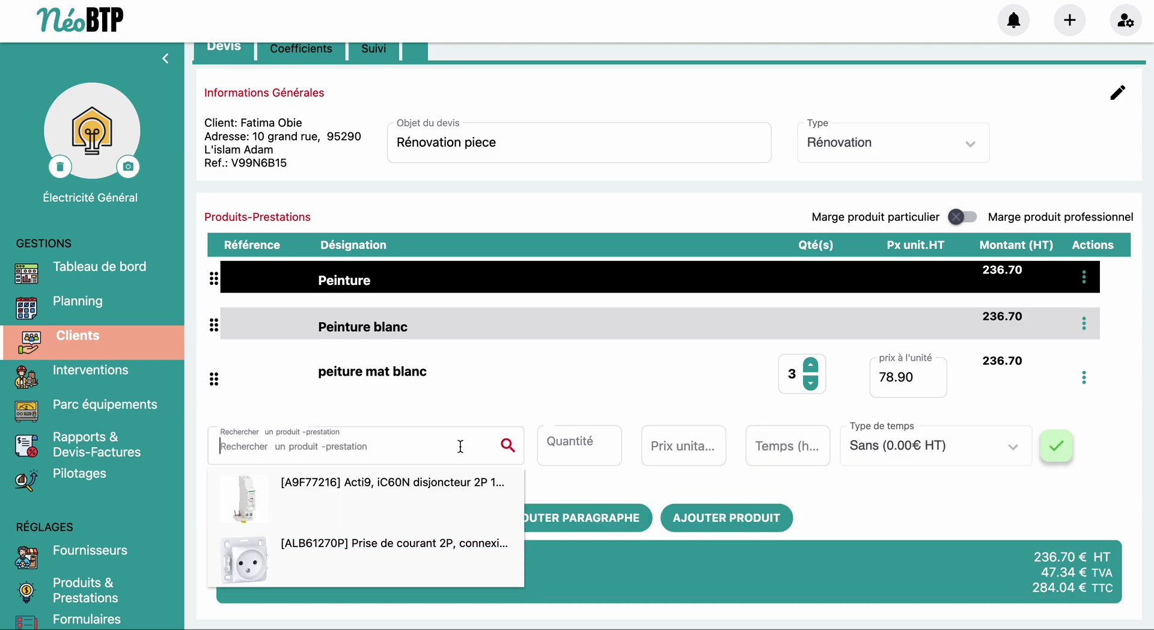
pyautogui.write('pa')
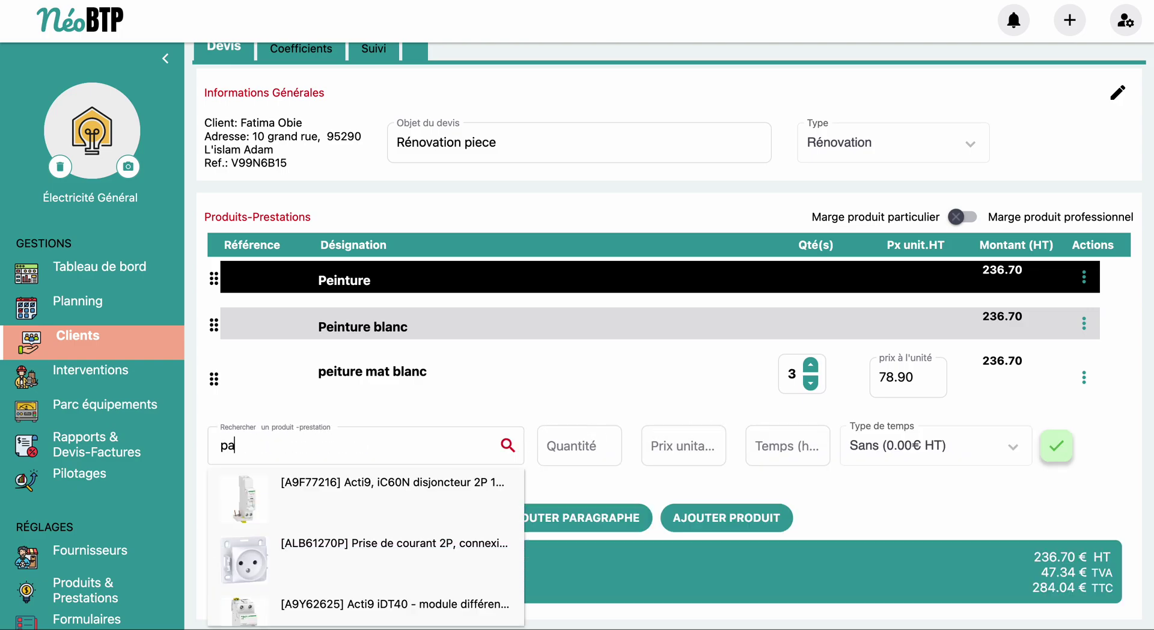
pyautogui.write('pier 80')
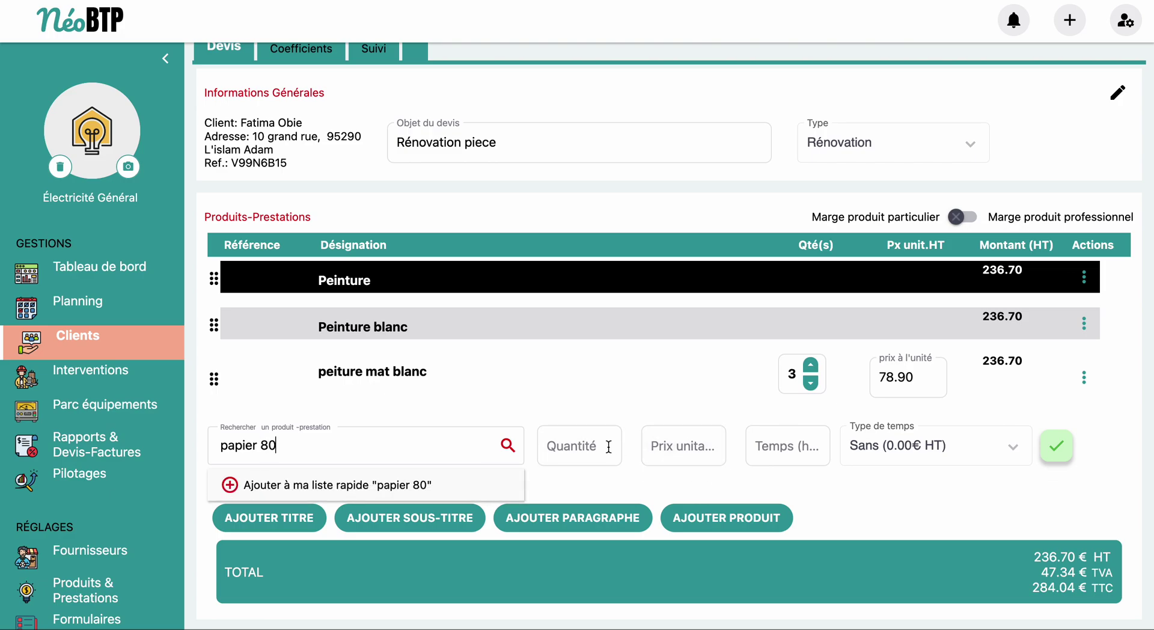
pyautogui.click(610, 445)
pyautogui.write('1')
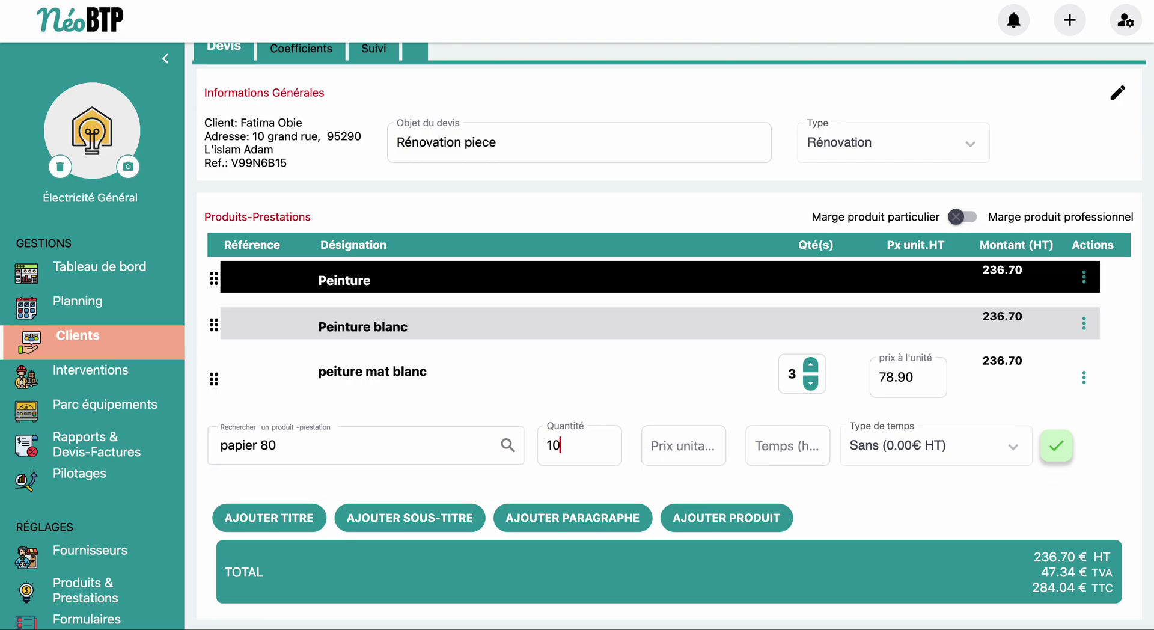
pyautogui.write('0')
pyautogui.click(692, 455)
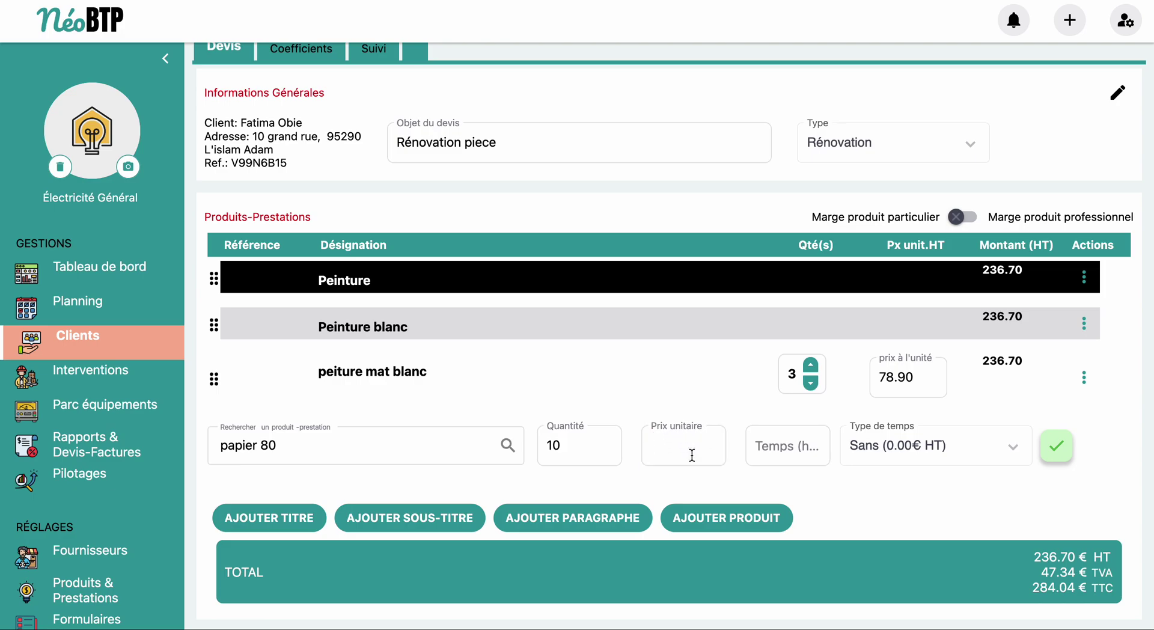
pyautogui.write('0')
pyautogui.click(659, 444)
pyautogui.press('BackSpace')
pyautogui.write('5')
pyautogui.click(1056, 447)
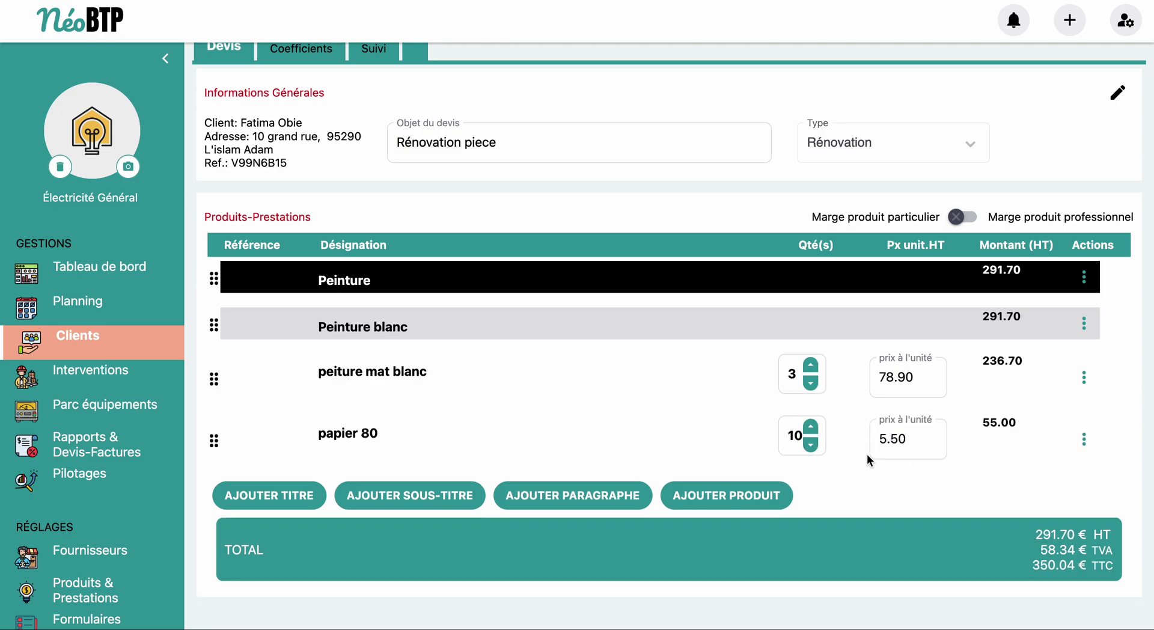
# - Add a new title line followed by a product line "enduit" with quantity 2 and unit price 34.90
pyautogui.click(280, 500)
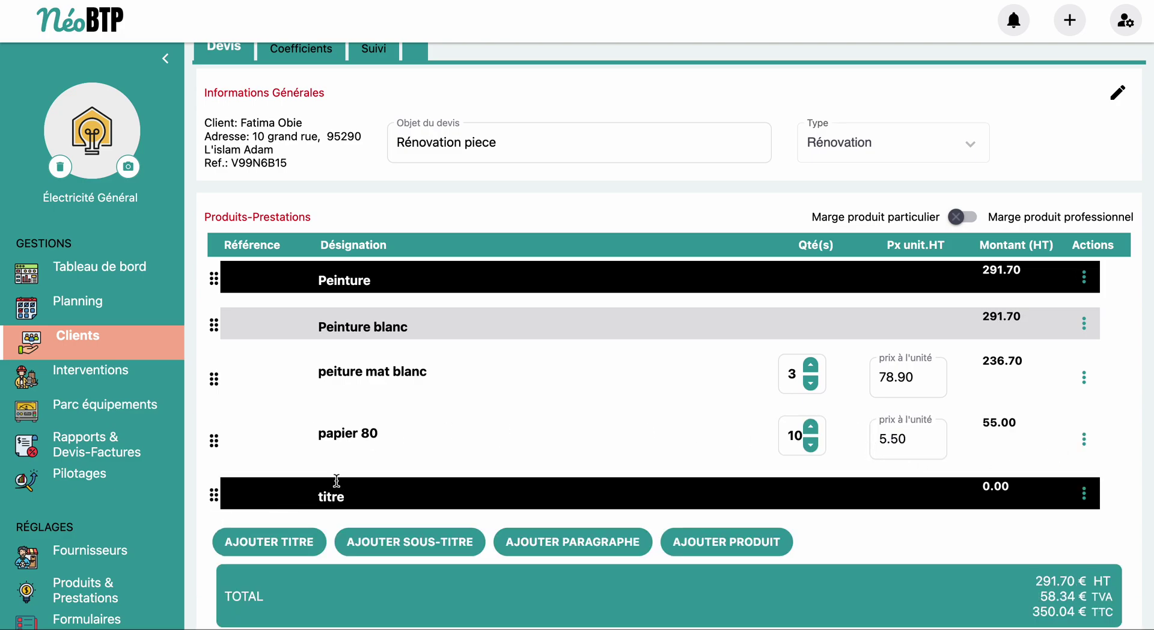
pyautogui.click(727, 542)
pyautogui.click(435, 556)
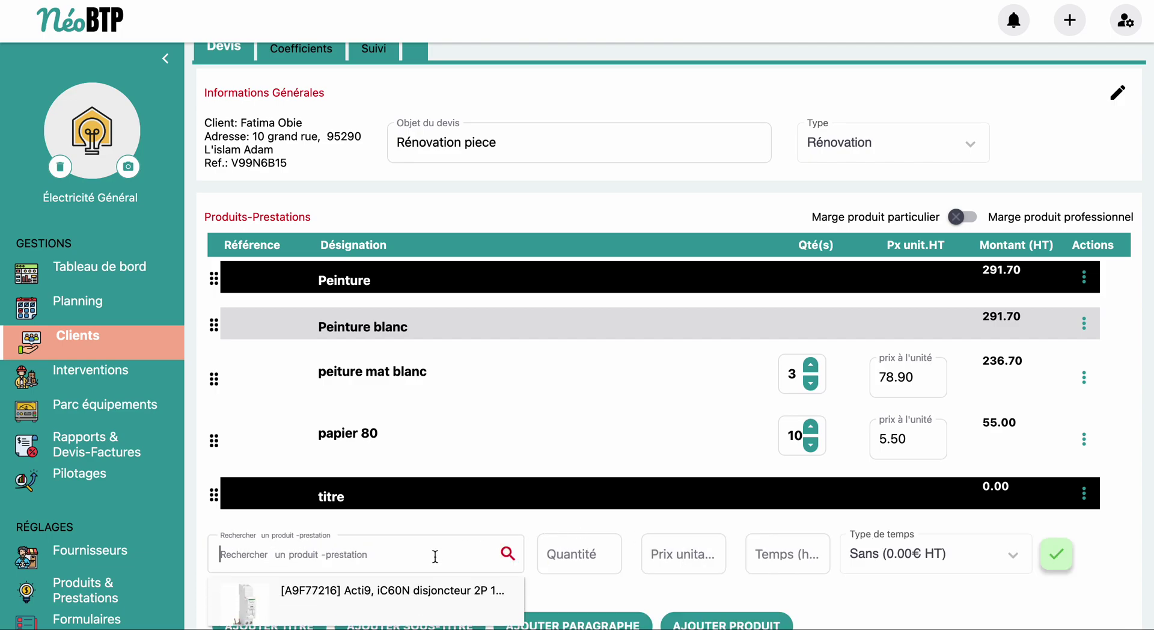
pyautogui.write('enduit')
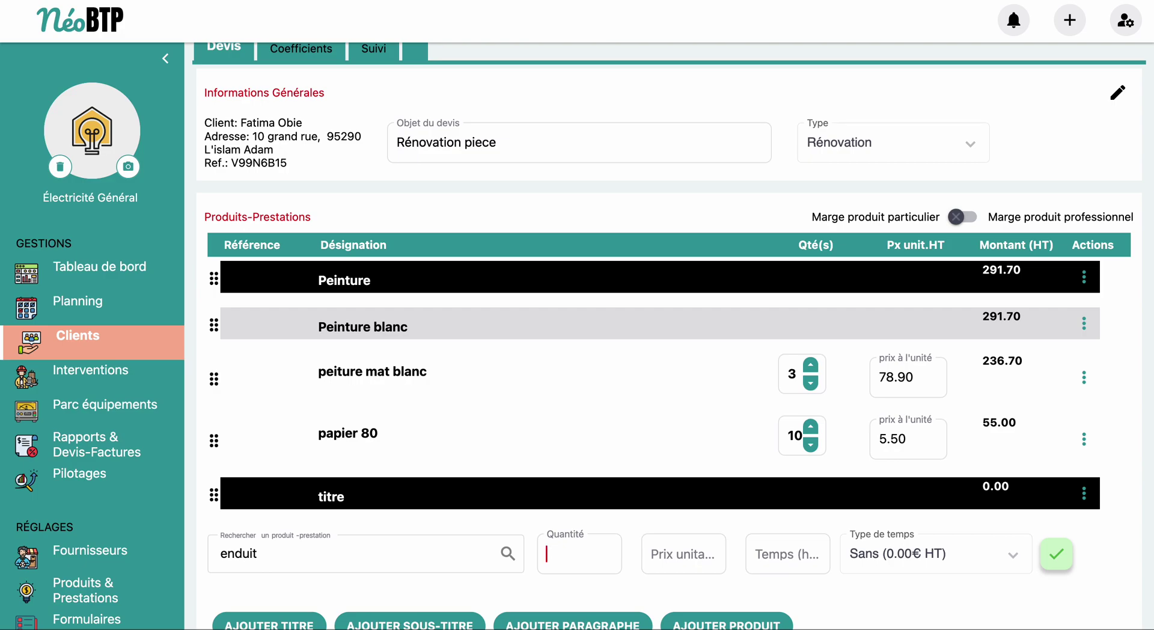
pyautogui.click(704, 554)
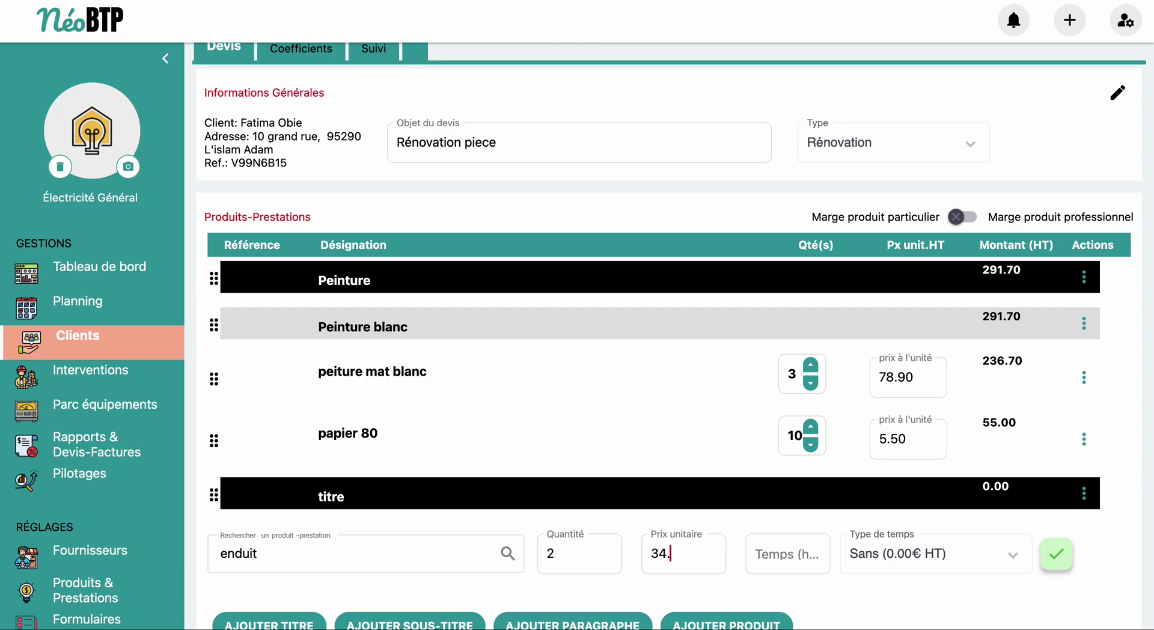
pyautogui.click(1056, 553)
pyautogui.scroll(-2, 1061, 551)
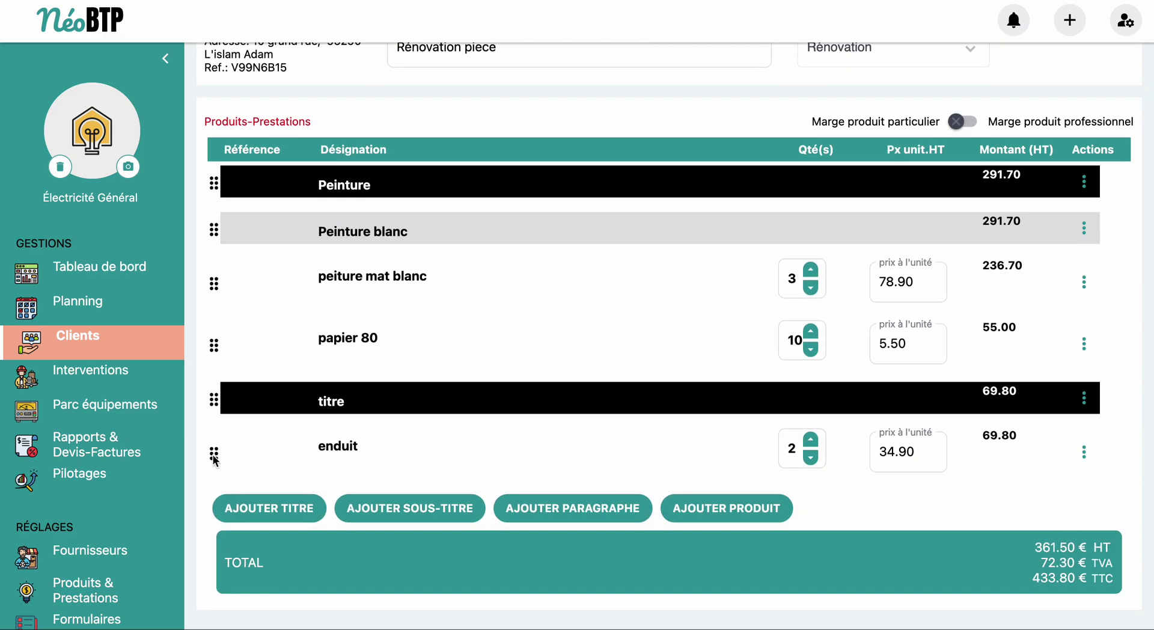
# - Move the new title line below the enduit line and rename it "Electricité"
pyautogui.moveTo(213, 403); pyautogui.dragTo(213, 458)
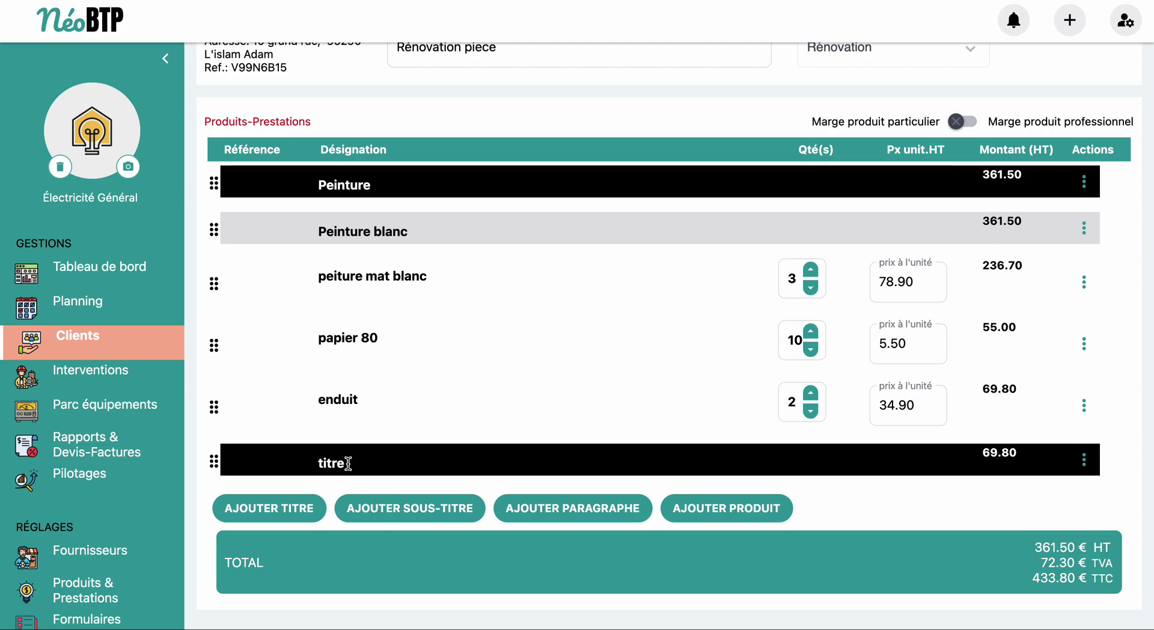
pyautogui.press('BackSpace')
pyautogui.press('BackSpace')
pyautogui.press('BackSpace')
pyautogui.press('BackSpace')
pyautogui.press('BackSpace')
pyautogui.write('Electrici')
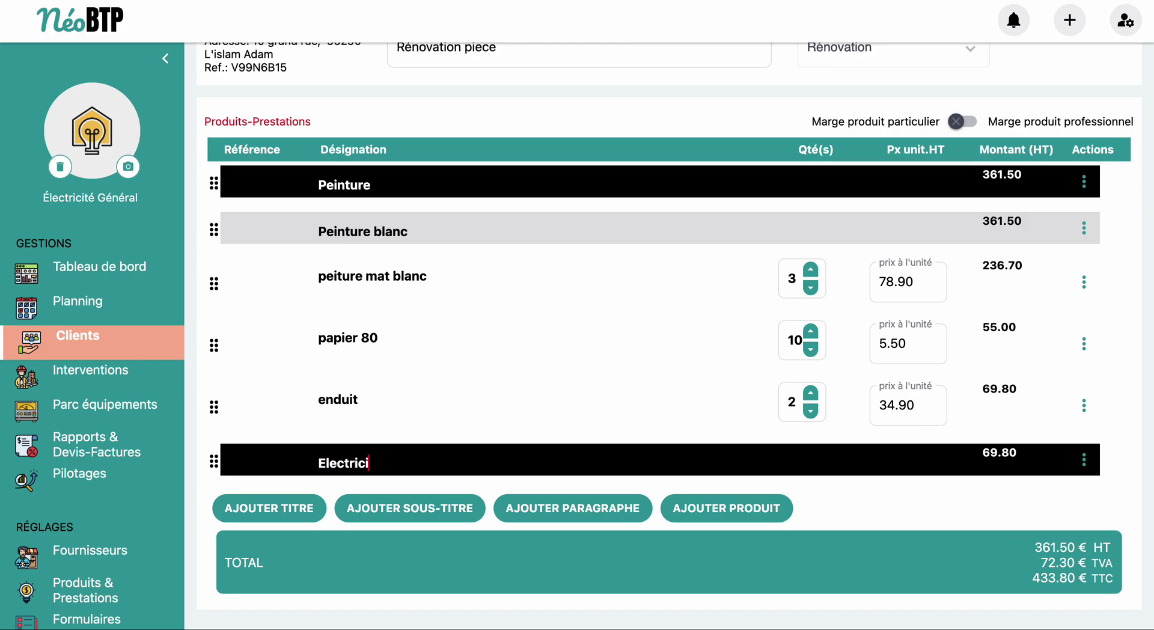
pyautogui.write('té')
# - Add the catalogue product "Acti9, iC60N disjoncteur 2P 16A courbe C" under Electricité with quantity 1, and validate its line
pyautogui.click(742, 508)
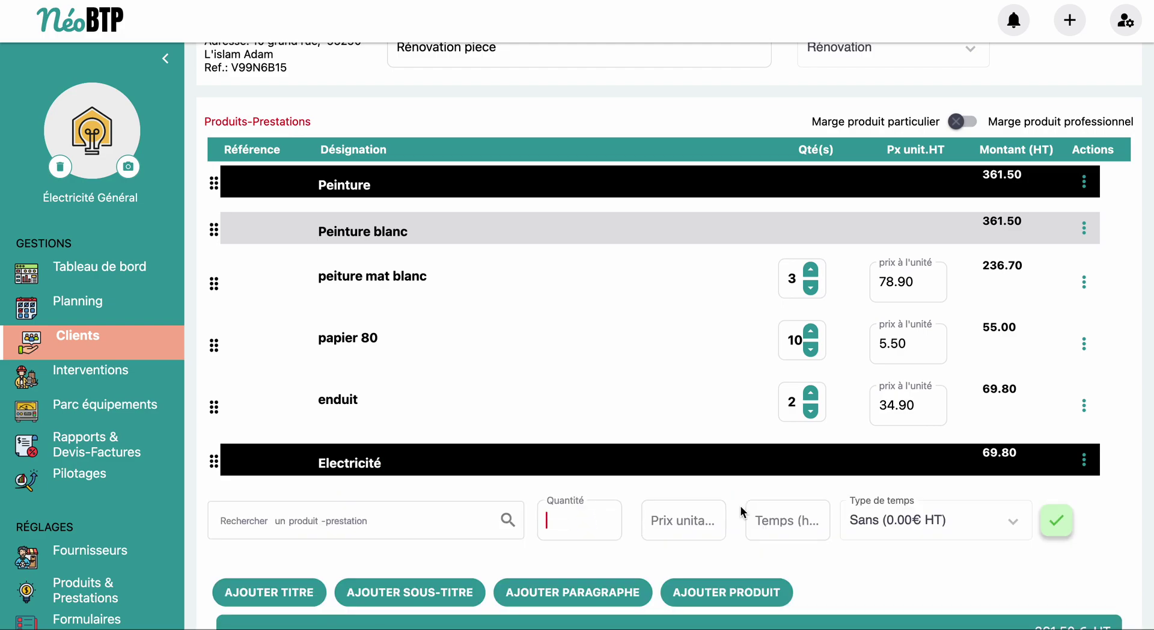
pyautogui.scroll(-2, 742, 514)
pyautogui.click(369, 448)
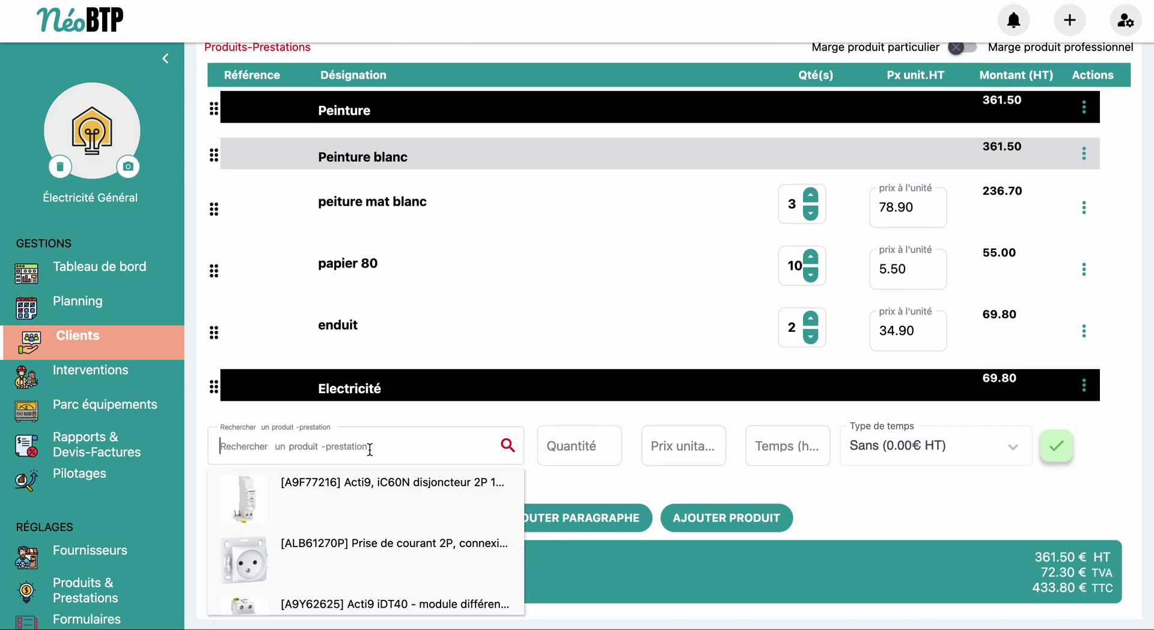
pyautogui.click(357, 484)
pyautogui.click(1060, 458)
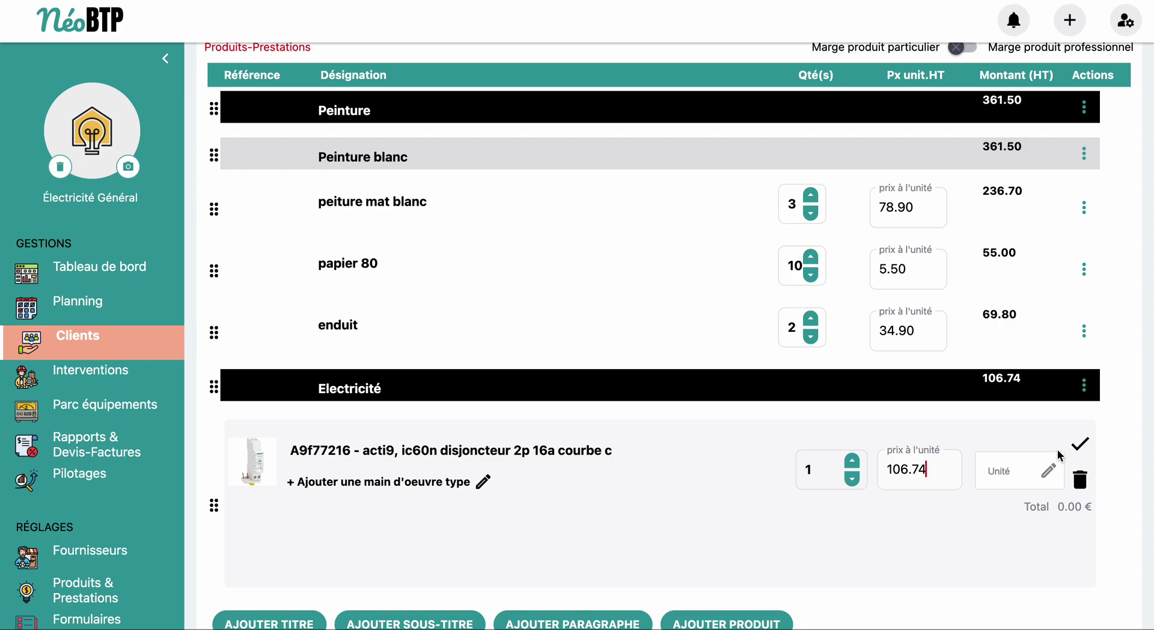
pyautogui.scroll(-3, 986, 452)
pyautogui.click(1079, 258)
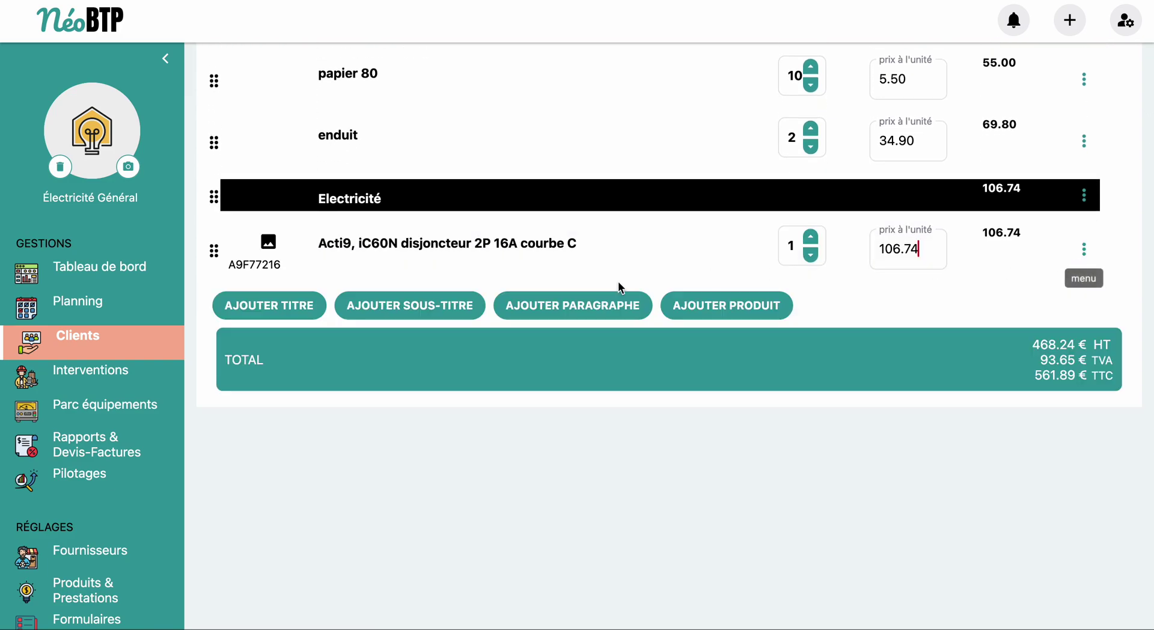
pyautogui.click(271, 243)
pyautogui.click(395, 243)
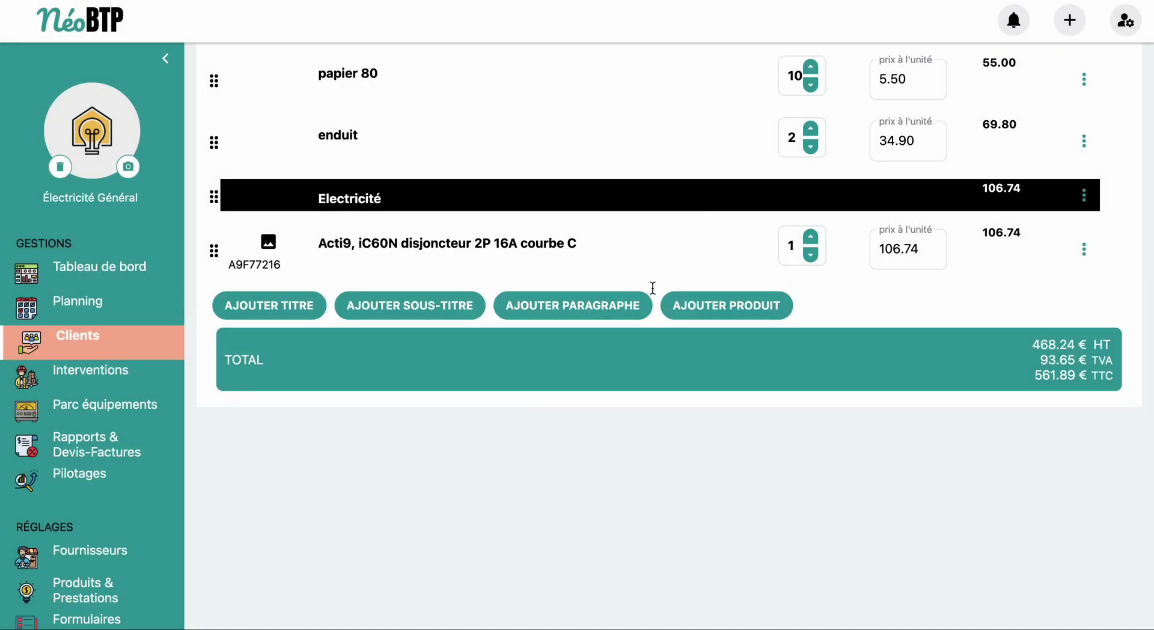
# - Add the catalogue product "Prise de courant 2P, connexion à vis, blanc" under Electricité with quantity 4
pyautogui.click(710, 305)
pyautogui.click(436, 325)
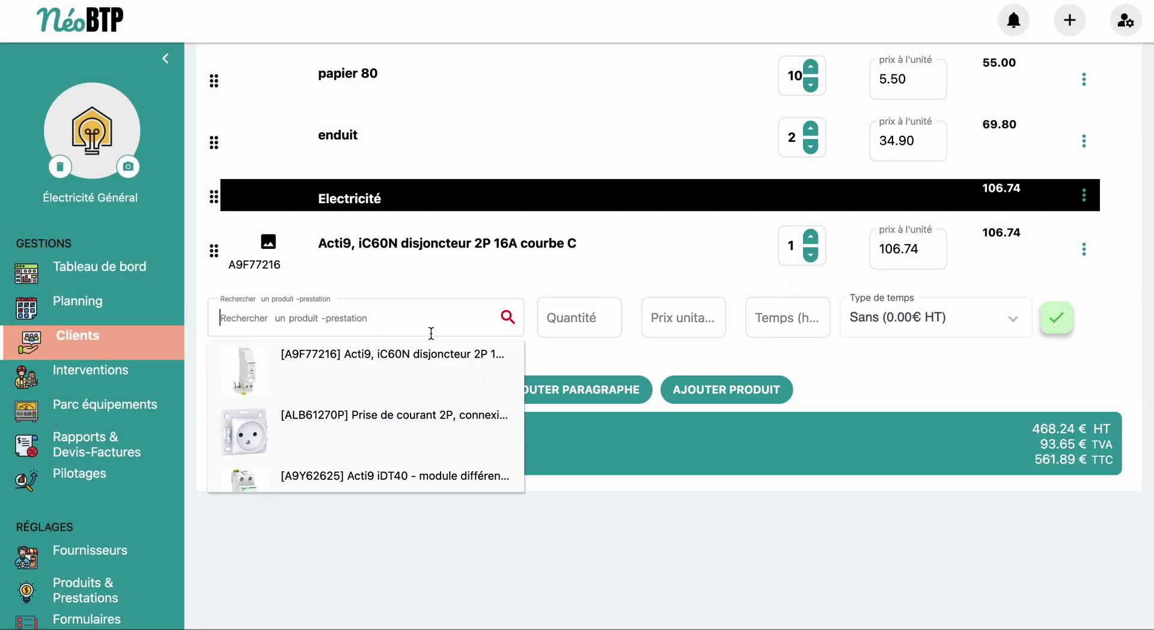
pyautogui.click(373, 436)
pyautogui.click(587, 327)
pyautogui.press('BackSpace')
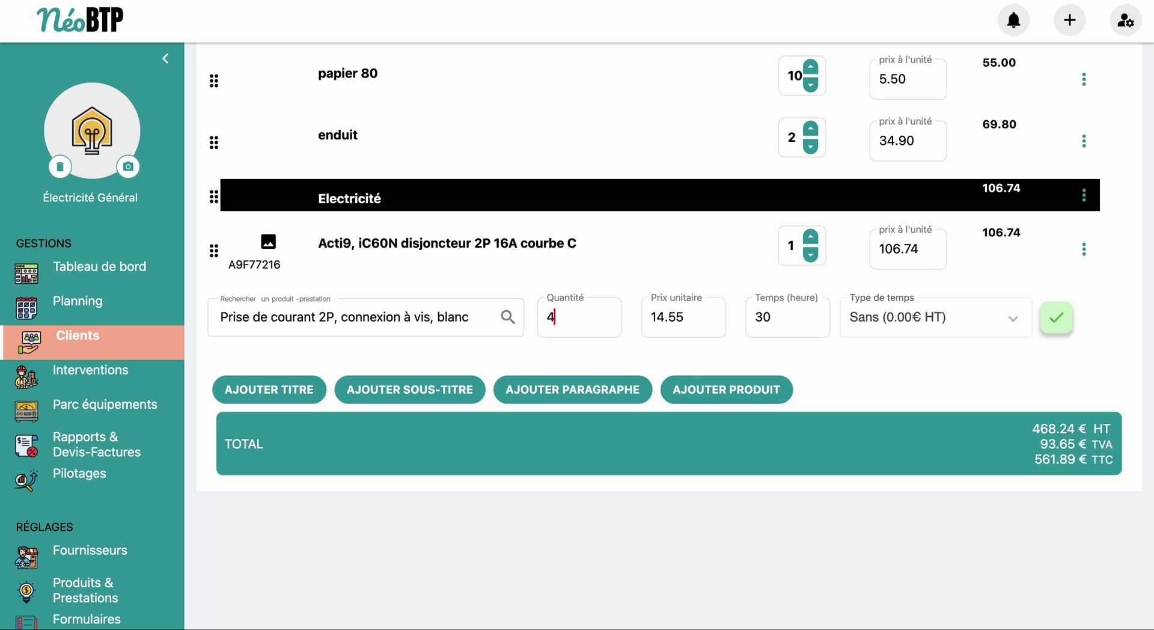
pyautogui.click(1056, 317)
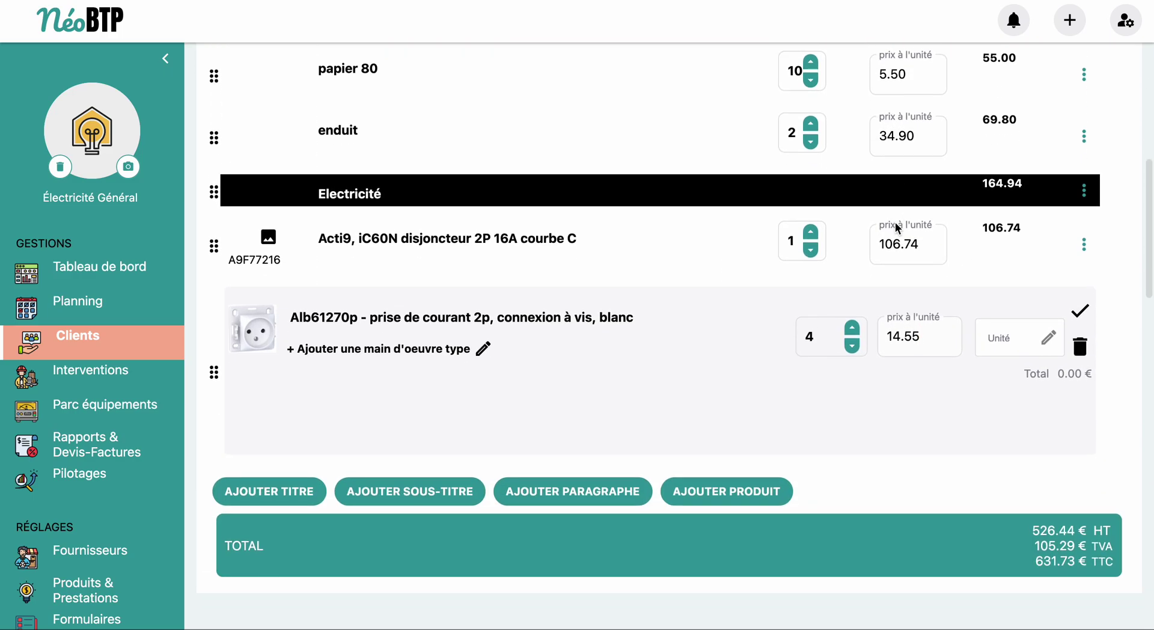
# - Add the catalogue product "Ampoule LED connectée WIFI - E27 - 14W" with quantity 5, and validate the socket and bulb lines
pyautogui.click(702, 491)
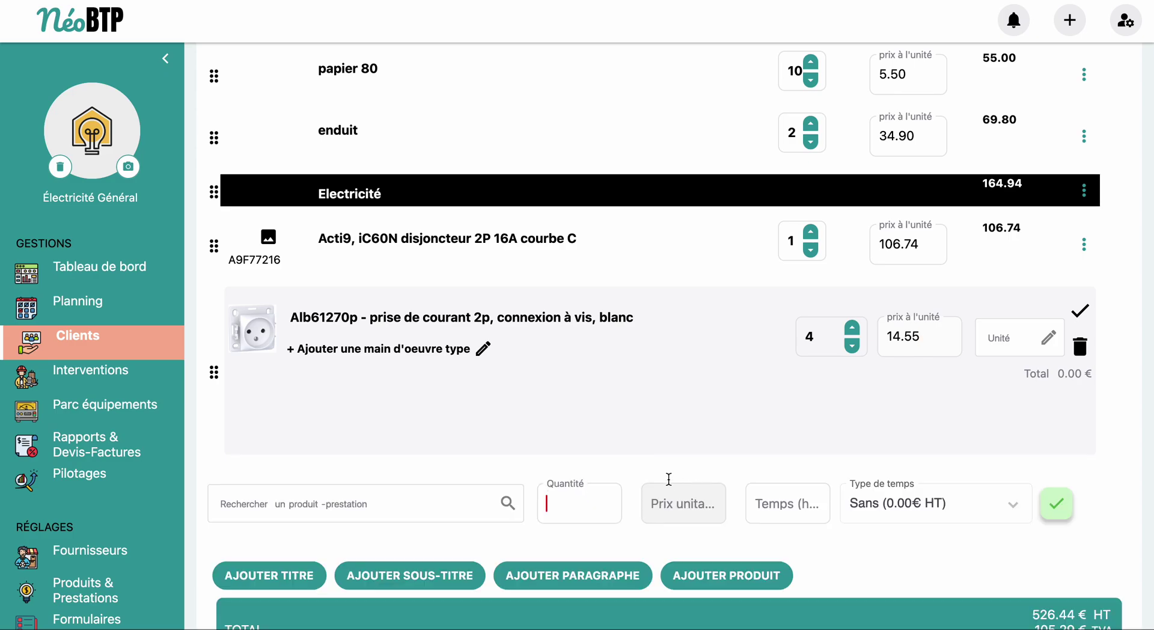
pyautogui.click(360, 502)
pyautogui.scroll(-5, 361, 501)
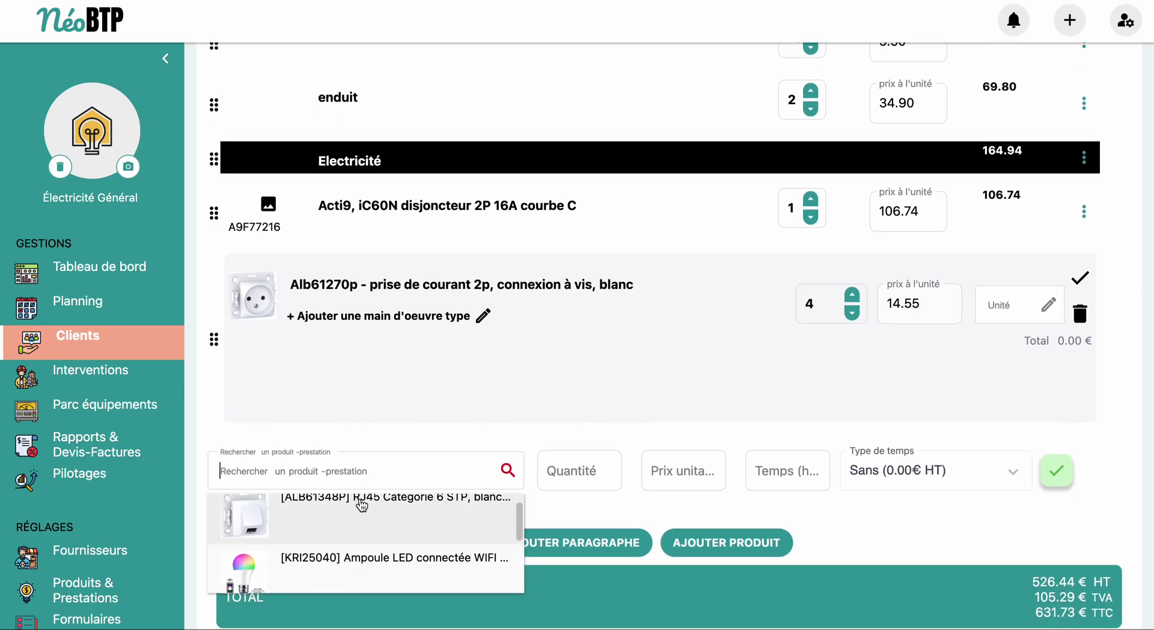
pyautogui.scroll(1, 361, 505)
pyautogui.click(359, 534)
pyautogui.click(572, 462)
pyautogui.press('BackSpace')
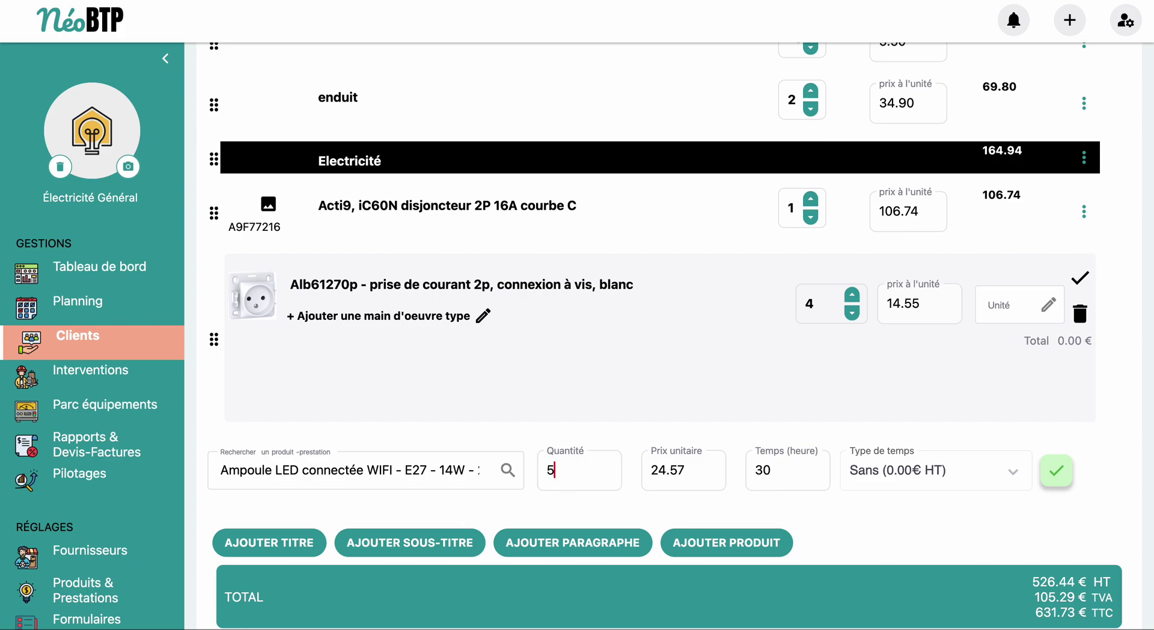
pyautogui.click(1057, 472)
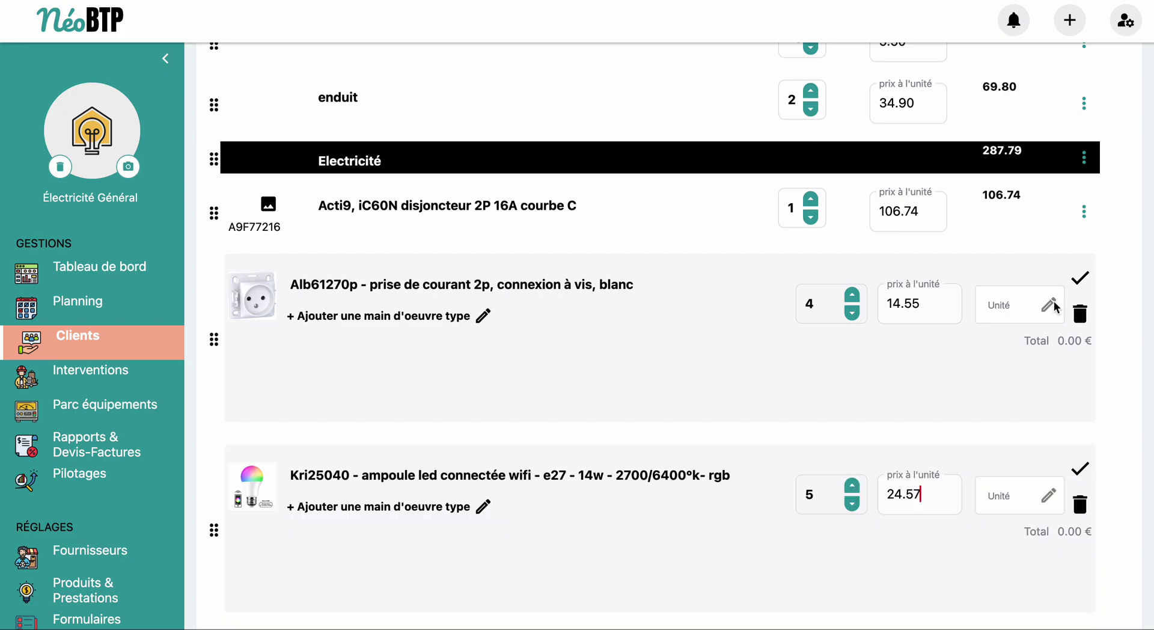
pyautogui.click(1080, 277)
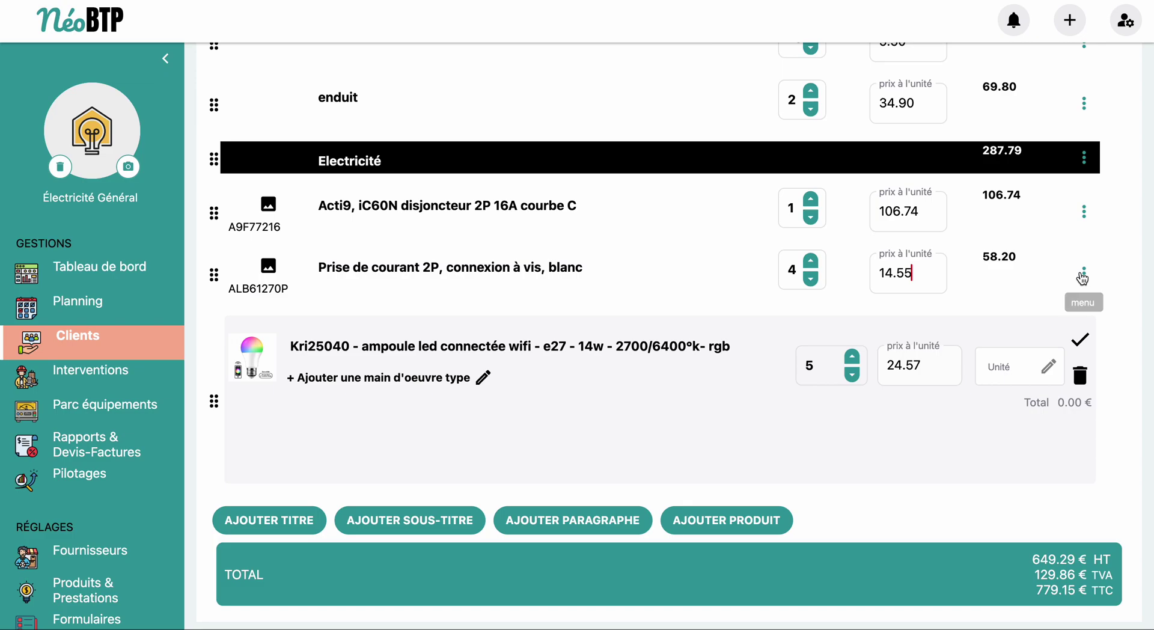
pyautogui.click(1079, 342)
# - Check the quote's lines and preview the quote document down to its totals and payment terms
pyautogui.scroll(6, 974, 255)
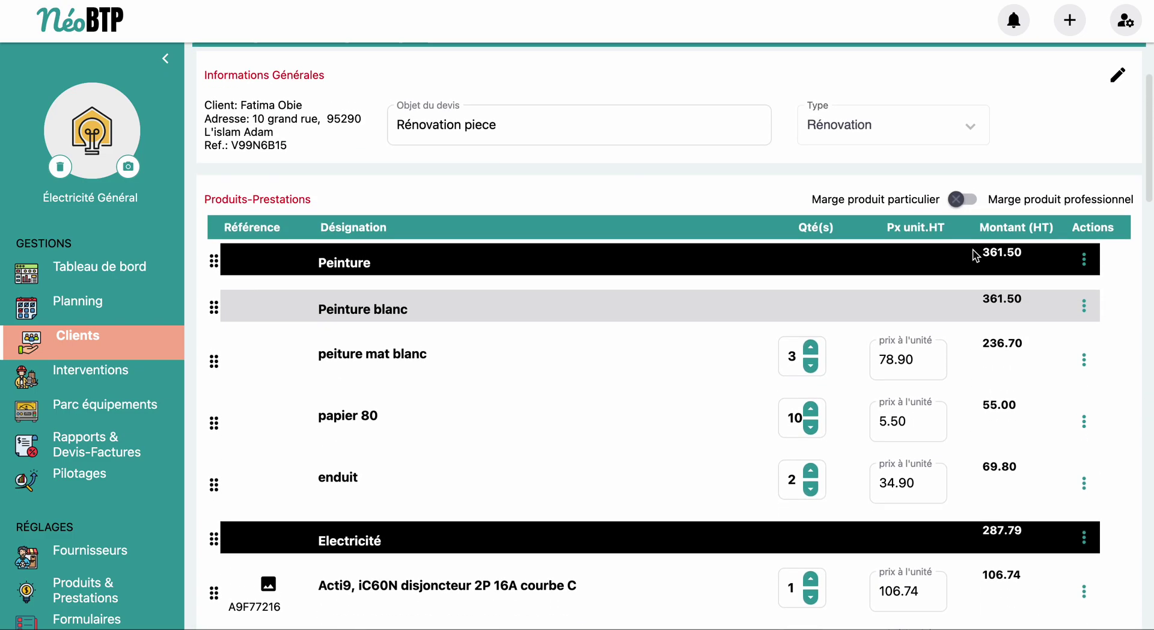
pyautogui.scroll(-5, 973, 255)
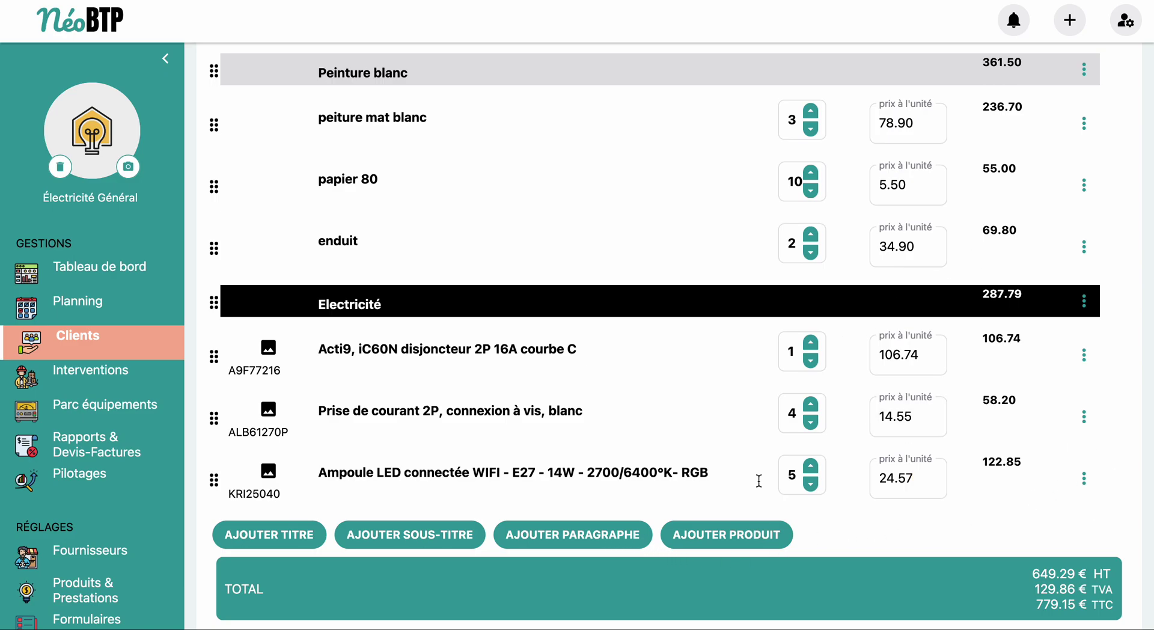
pyautogui.scroll(6, 758, 480)
pyautogui.click(979, 137)
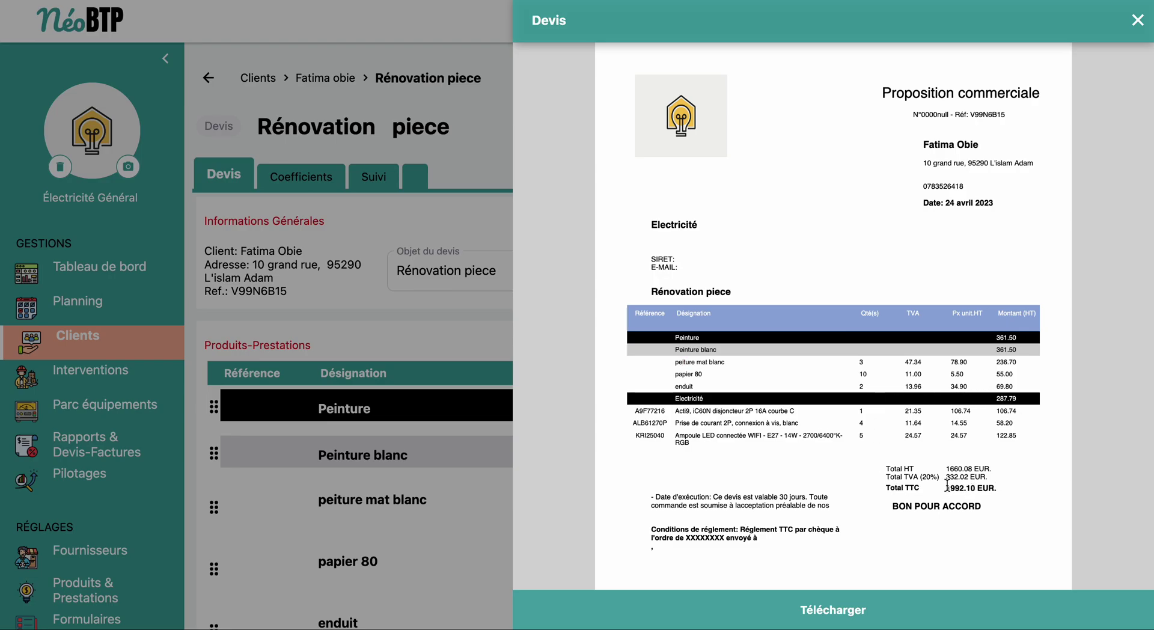
pyautogui.scroll(-3, 920, 479)
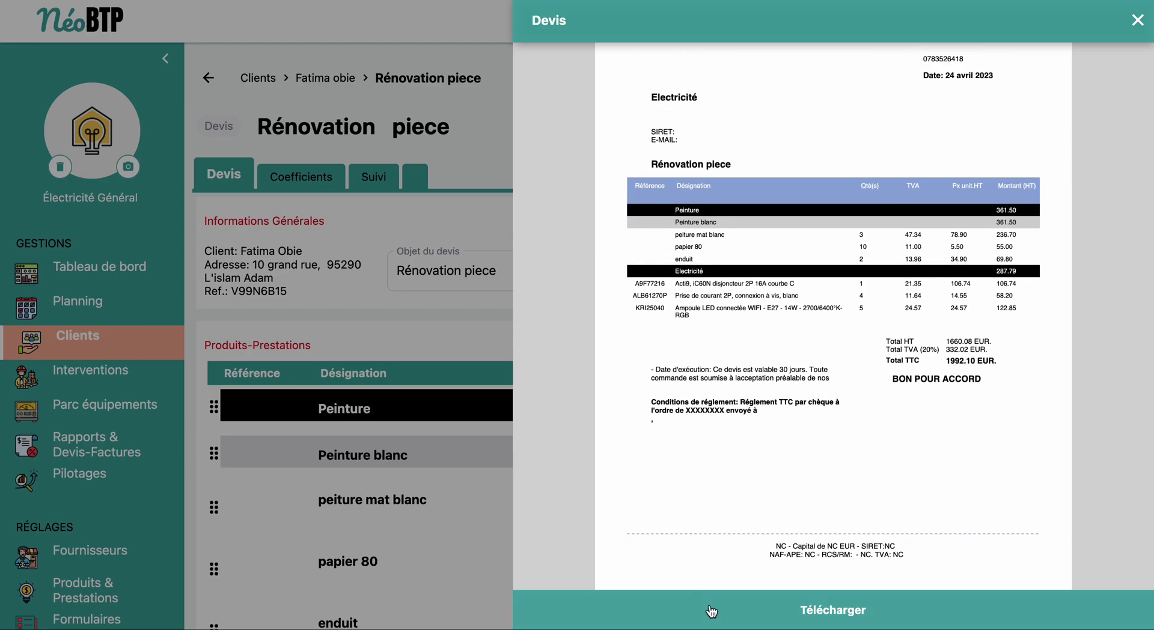
pyautogui.click(443, 319)
pyautogui.scroll(-8, 442, 319)
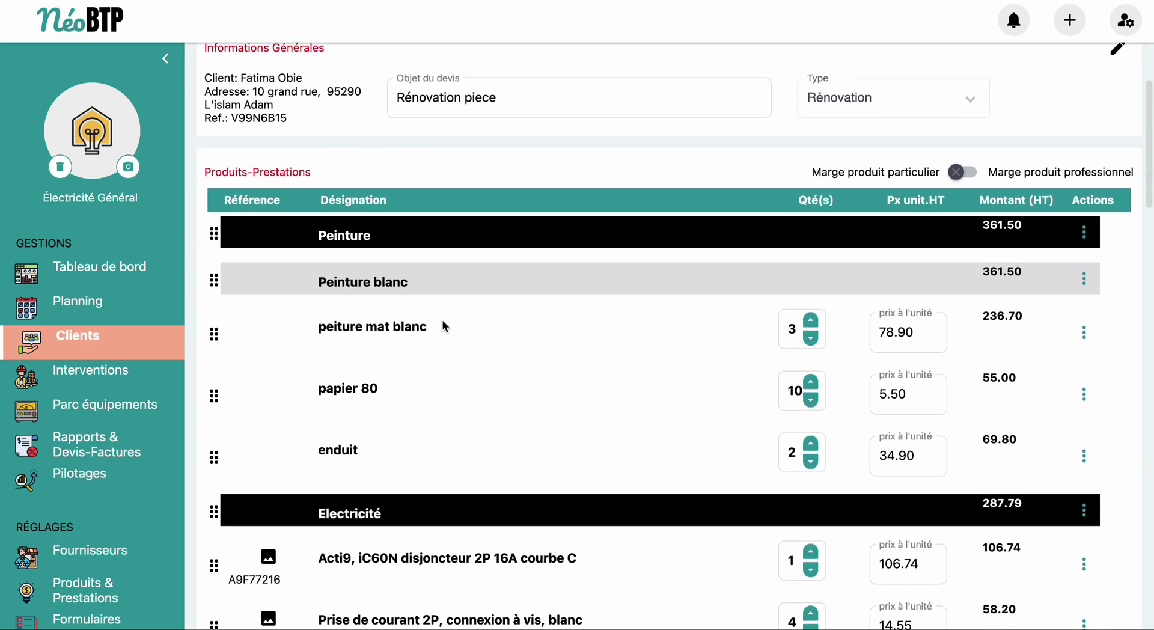
pyautogui.scroll(5, 442, 320)
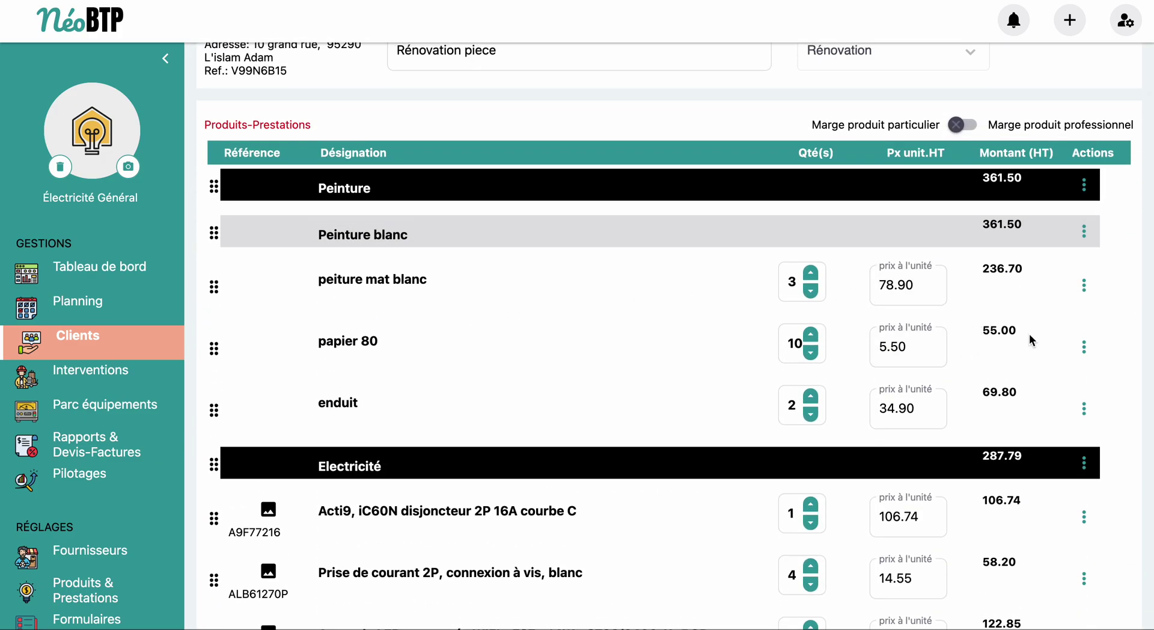
pyautogui.scroll(-2, 1015, 384)
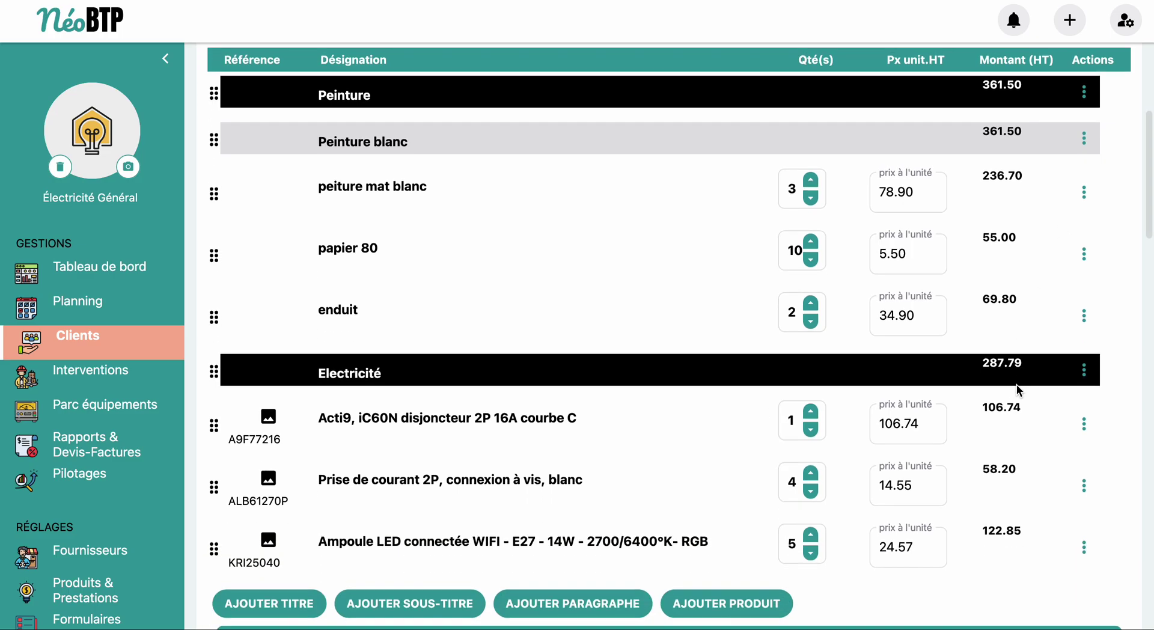
pyautogui.click(1085, 316)
pyautogui.click(871, 299)
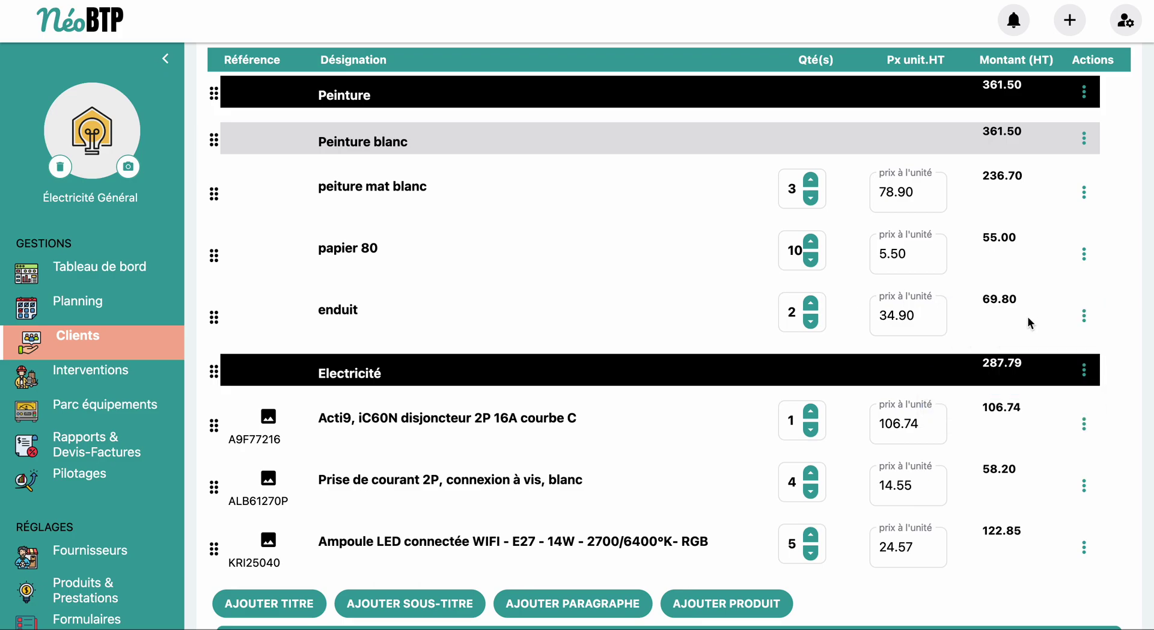
# - Set the unit of the enduit line under Peinture blanc to Kilogramme (kg) and validate the line
pyautogui.click(1081, 317)
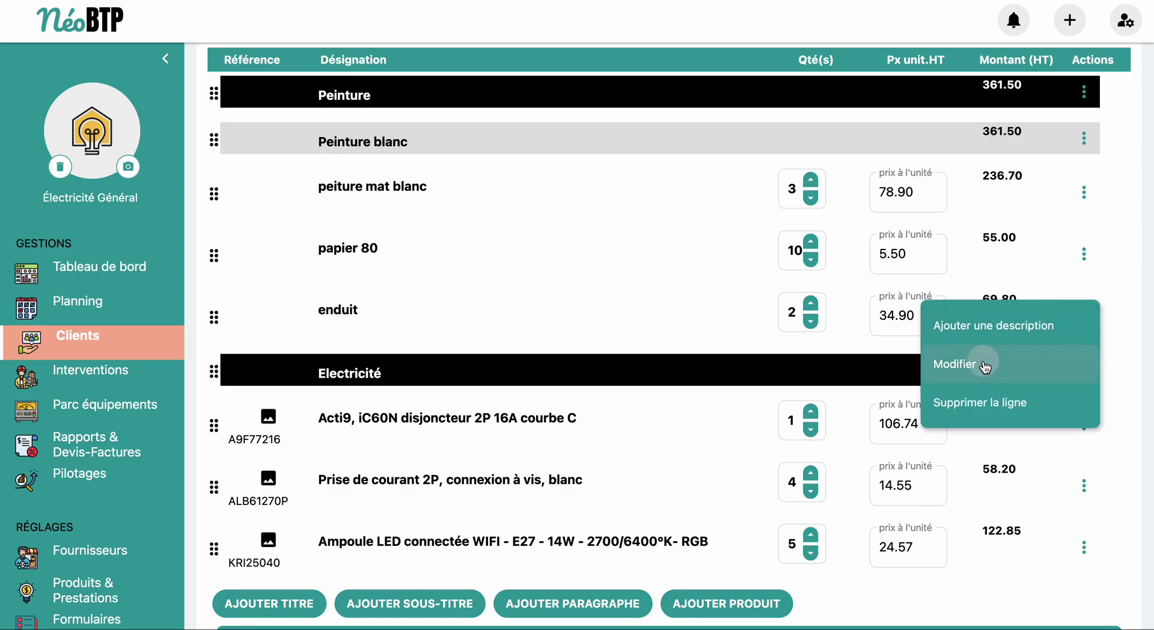
pyautogui.click(984, 362)
pyautogui.click(1046, 348)
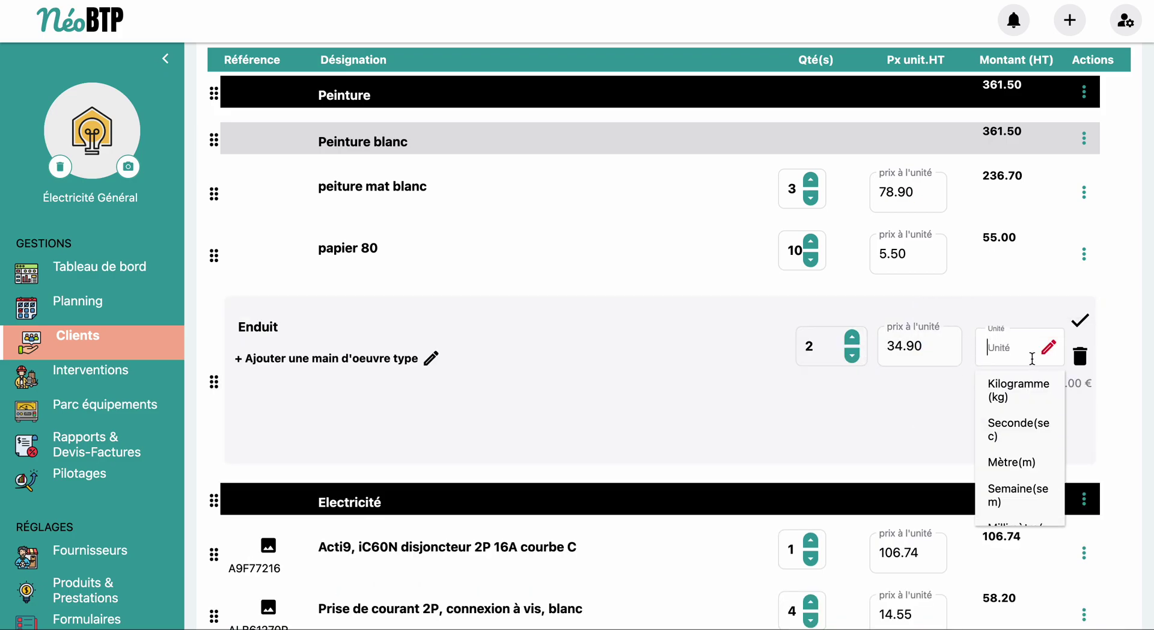
pyautogui.scroll(-5, 1020, 467)
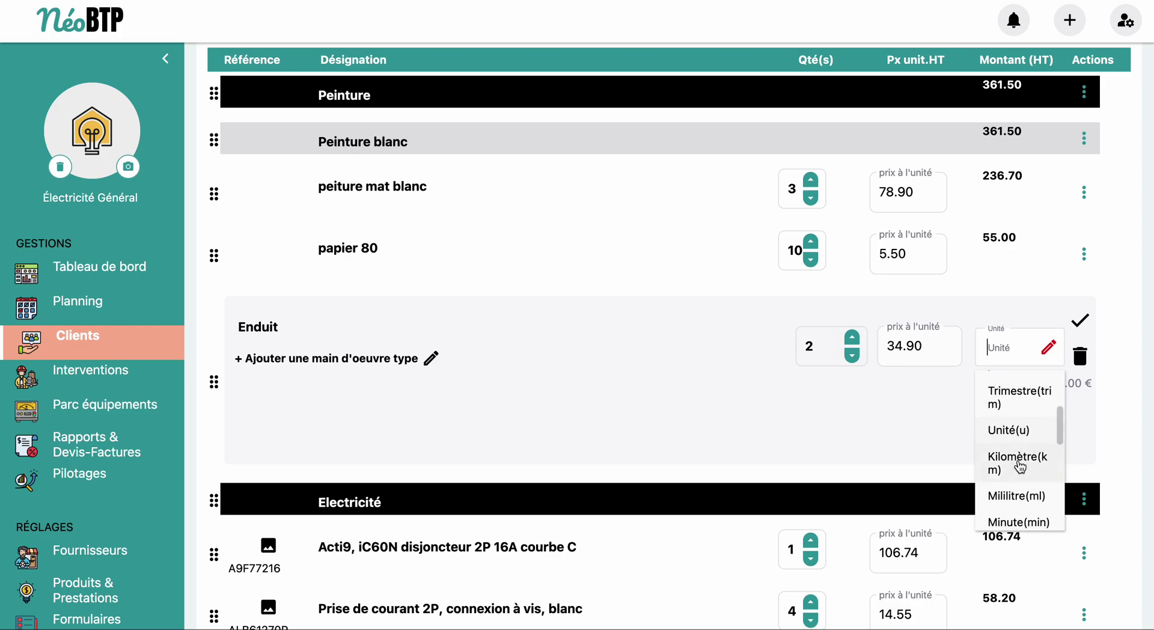
pyautogui.scroll(5, 1019, 467)
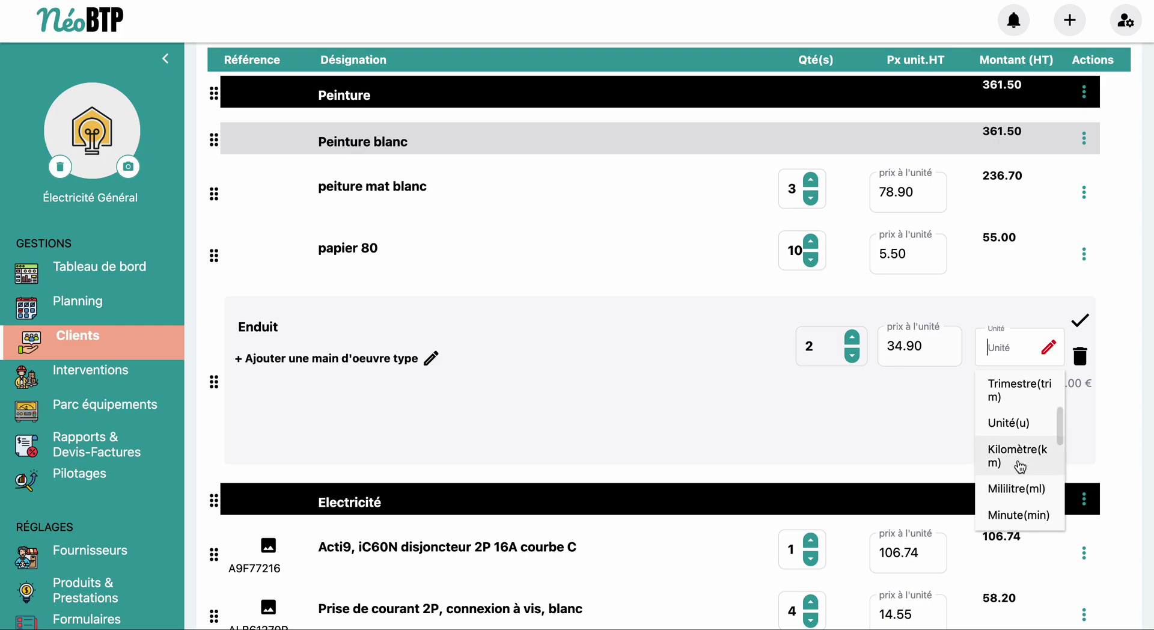
pyautogui.scroll(2, 1020, 467)
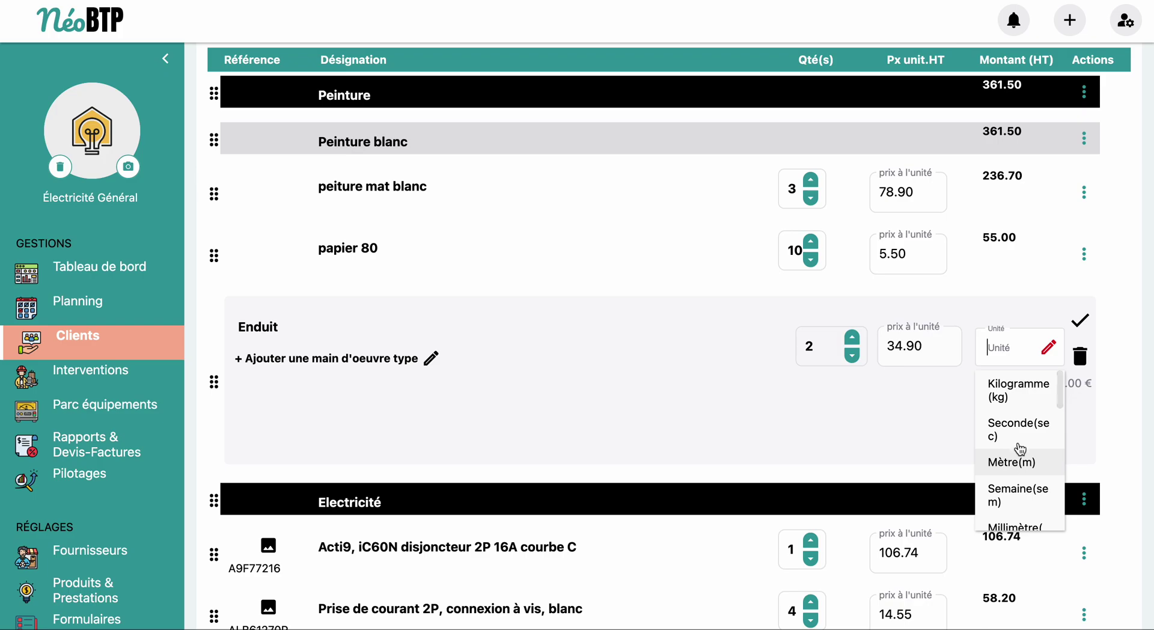
pyautogui.click(1020, 398)
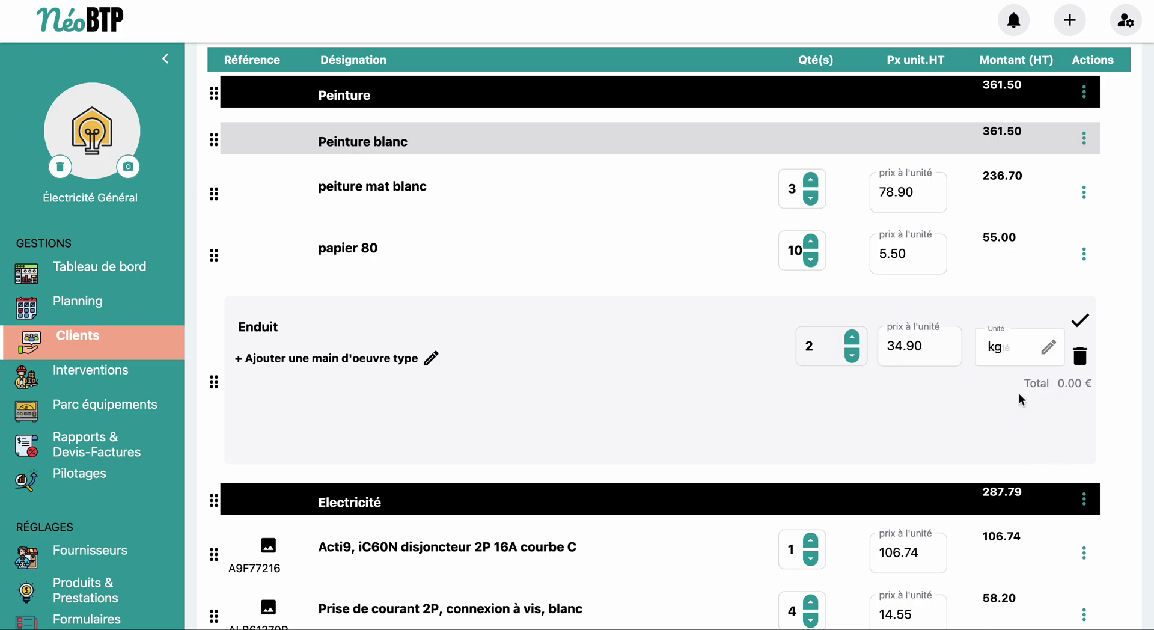
pyautogui.click(1081, 323)
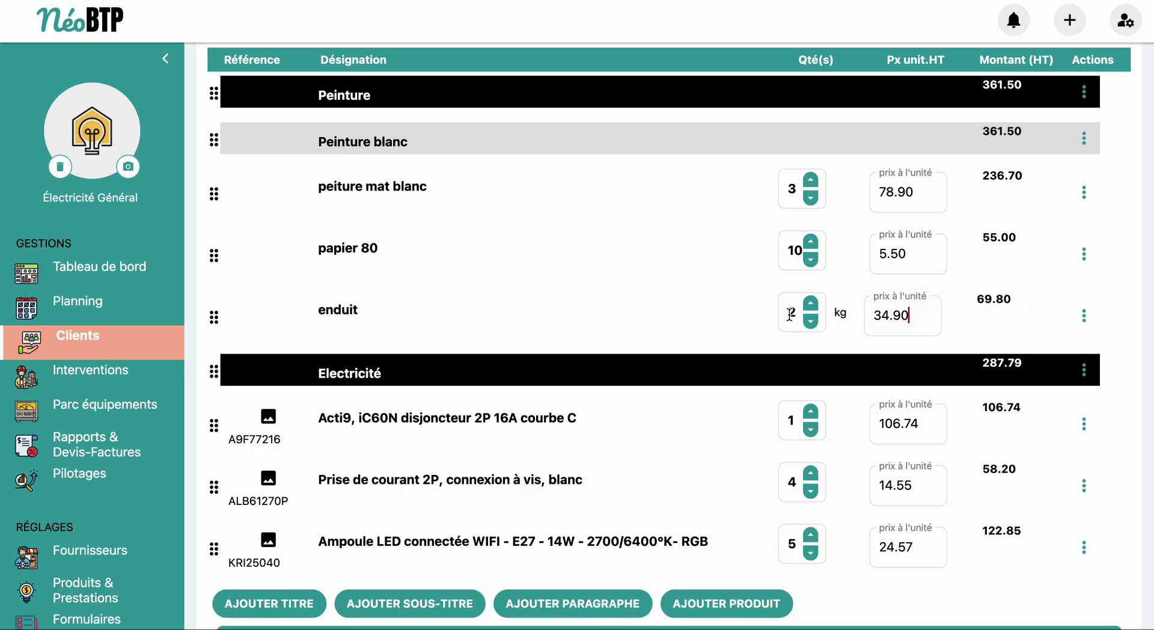
# - Preview the quote document to check the enduit line's unit, and review the quote's product lines and overall total
pyautogui.scroll(5, 883, 279)
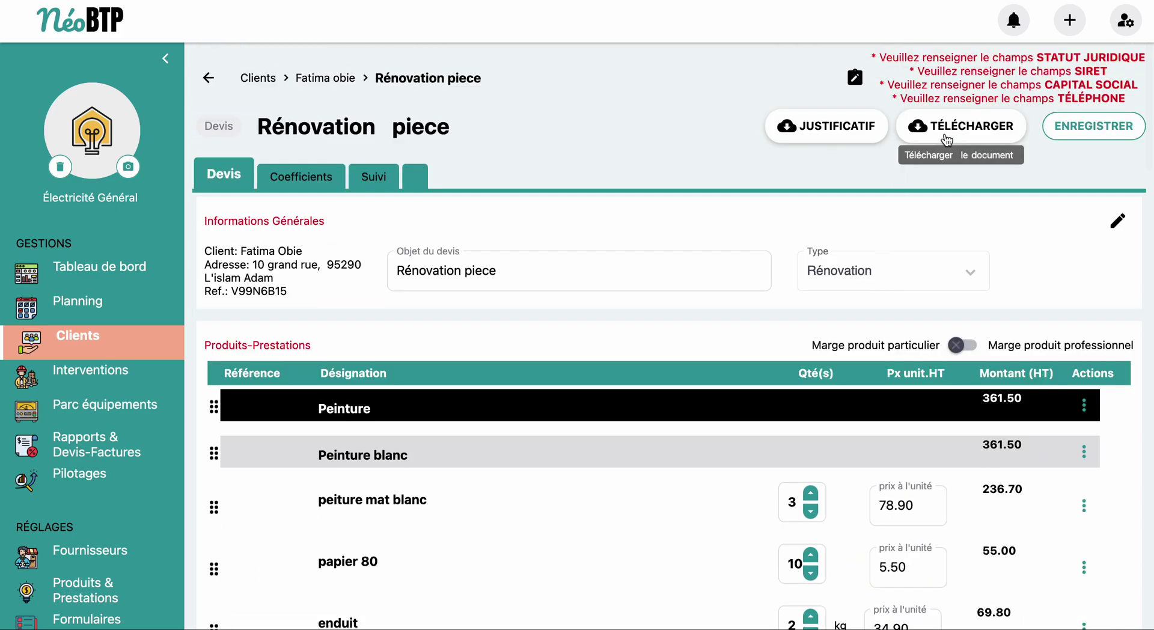
pyautogui.click(946, 137)
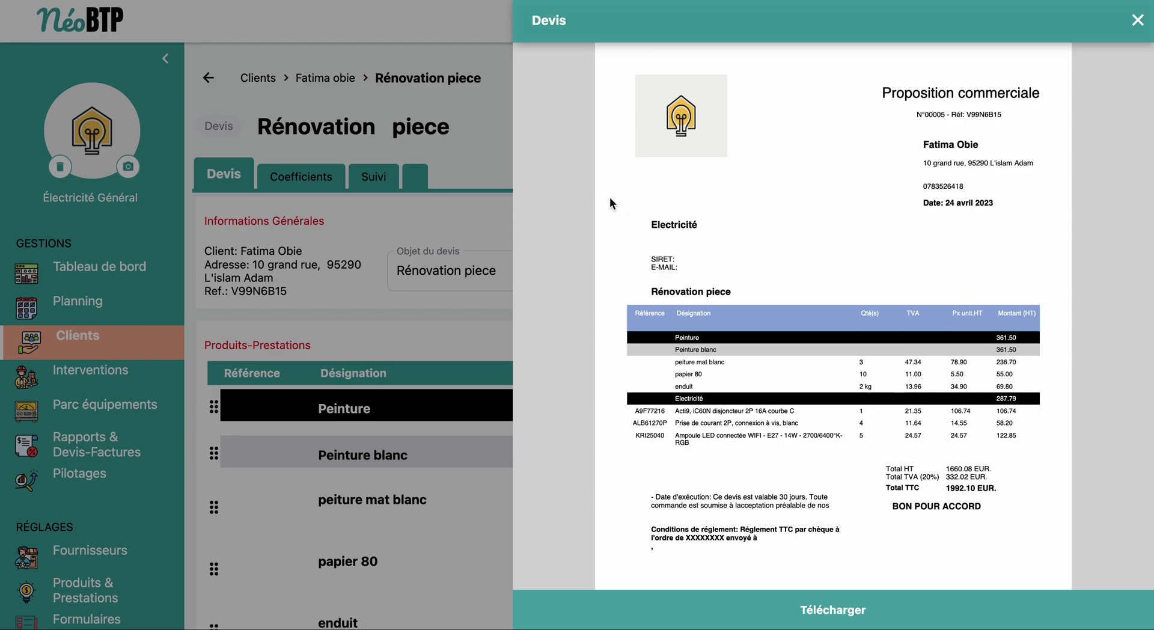
pyautogui.click(464, 124)
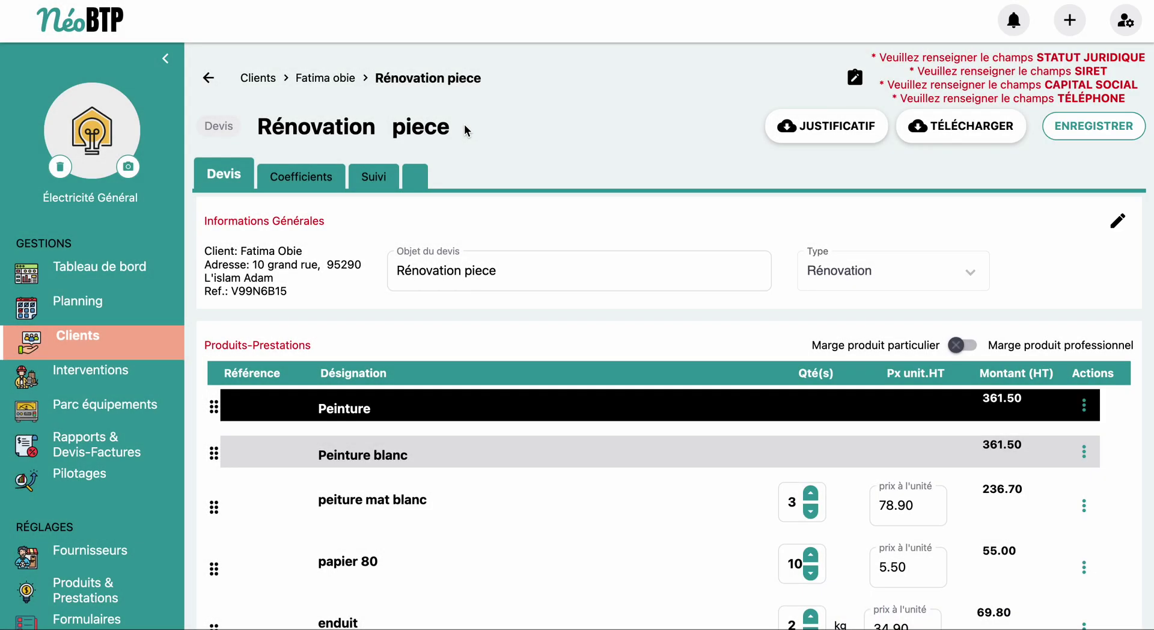
pyautogui.scroll(-4, 477, 322)
pyautogui.scroll(-4, 477, 322)
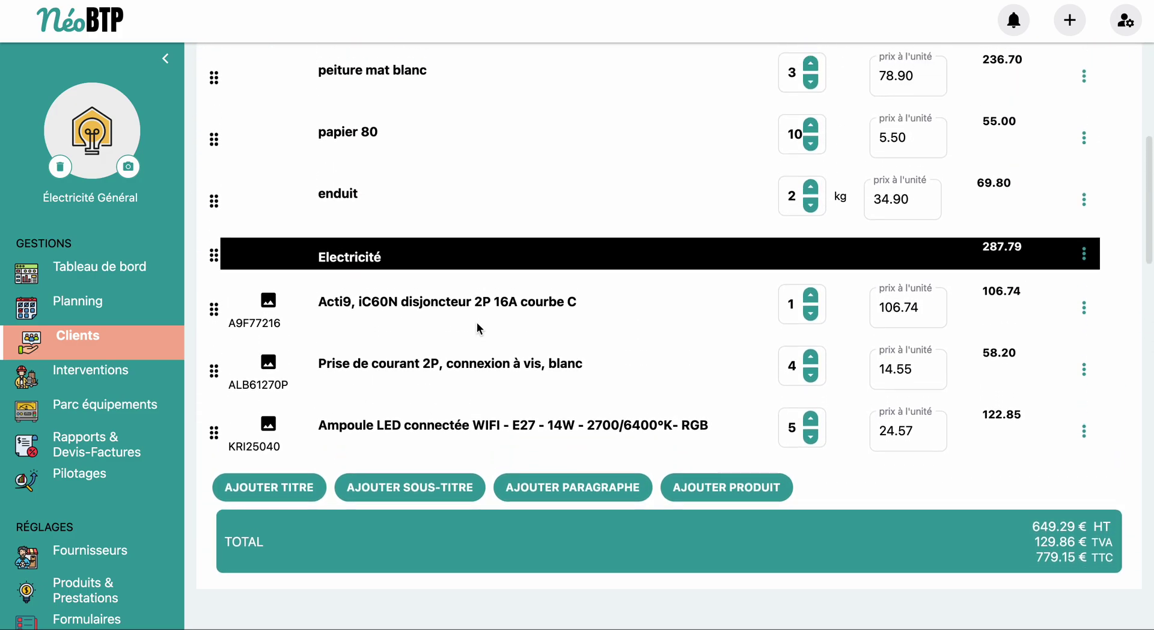
pyautogui.scroll(3, 477, 322)
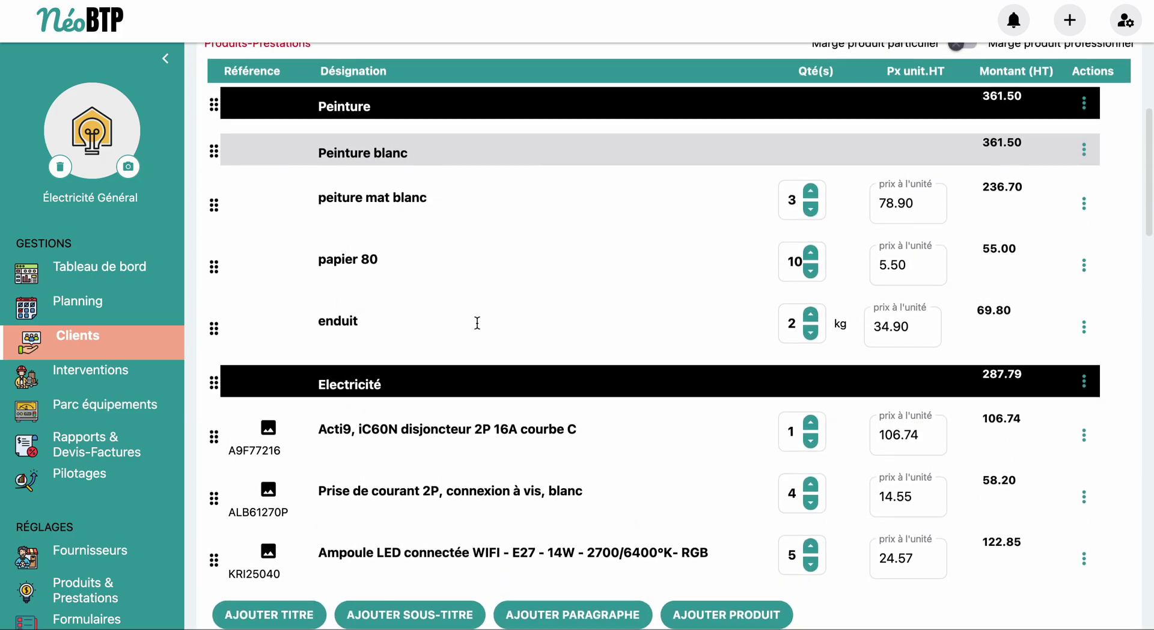
pyautogui.scroll(-2, 478, 322)
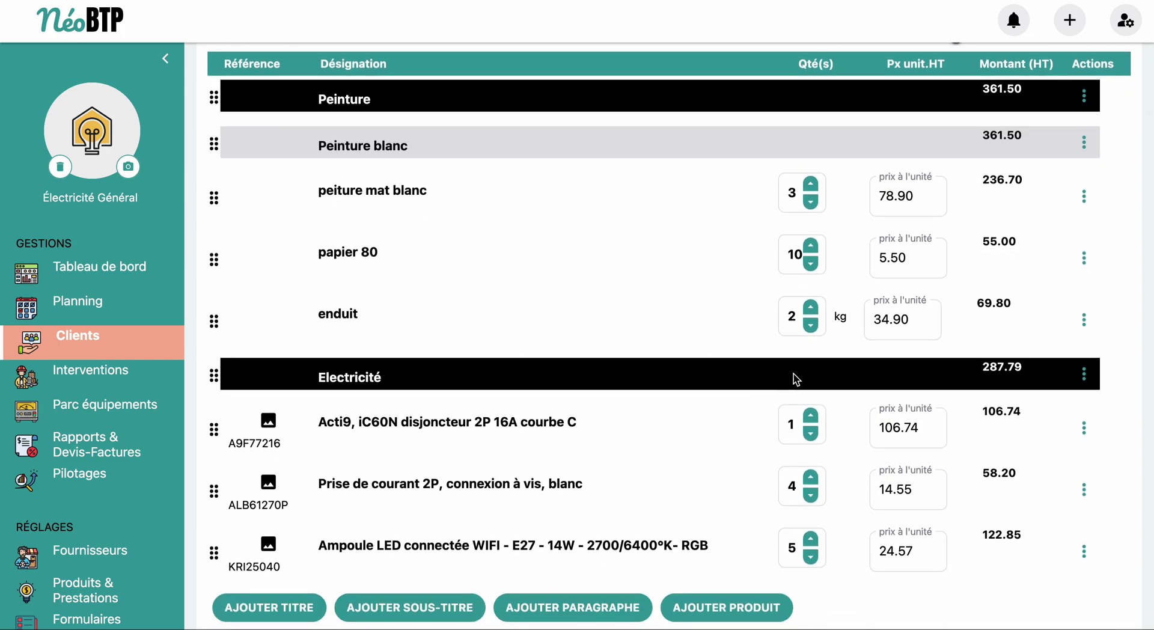
pyautogui.scroll(-2, 872, 430)
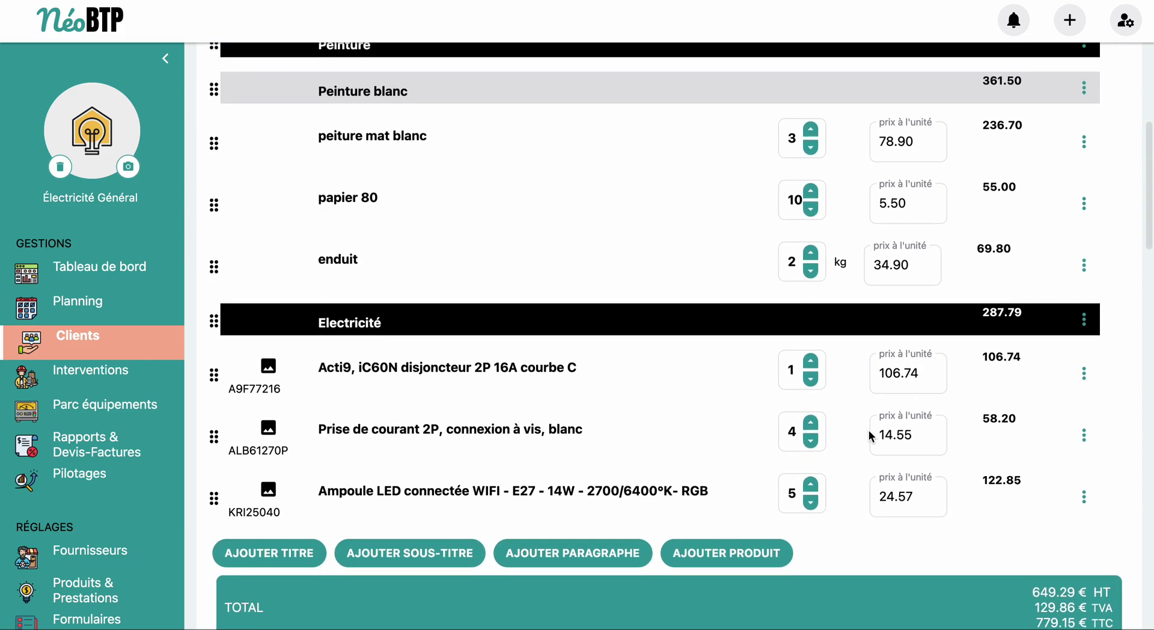
pyautogui.scroll(3, 865, 436)
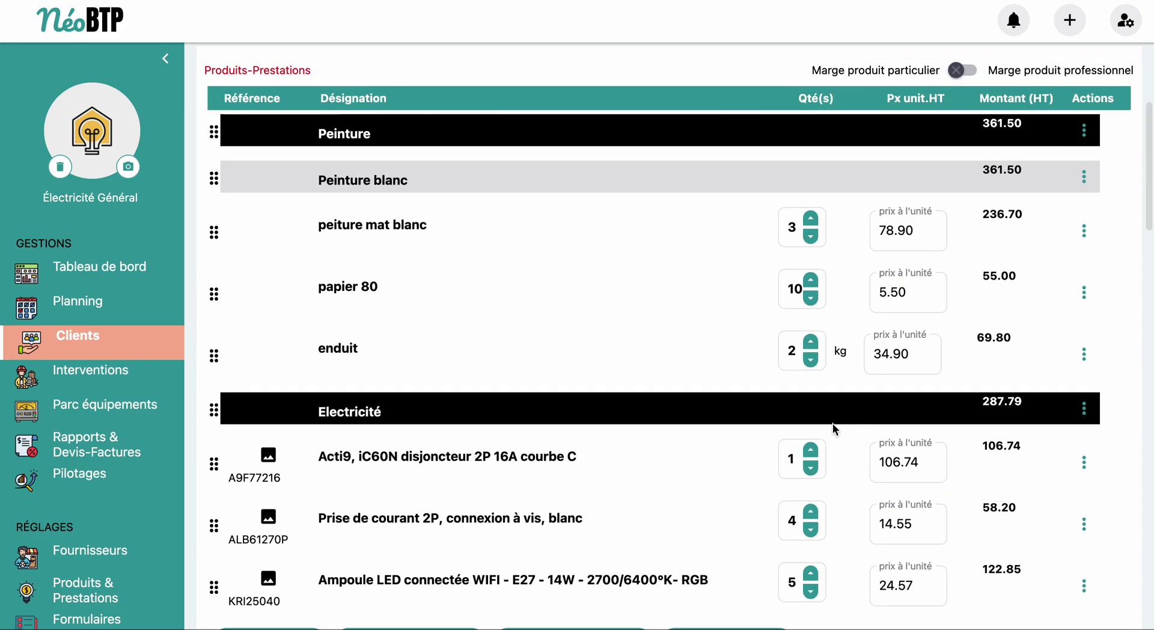